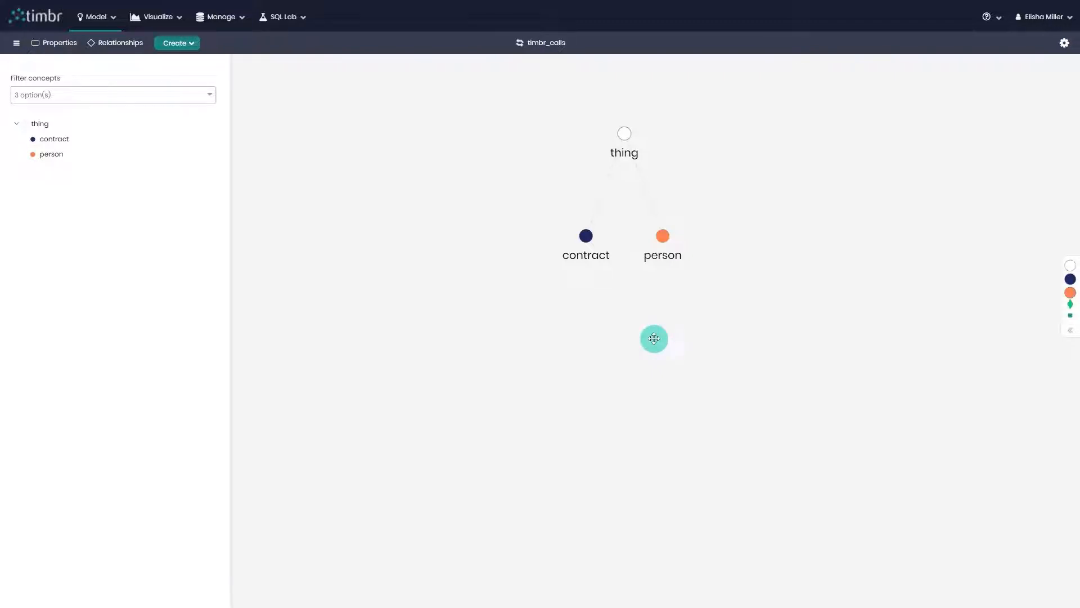
Step: Open the person concept for editing and start a new relationship on it
{"action": "mouse_move", "coordinate": [663, 239]}
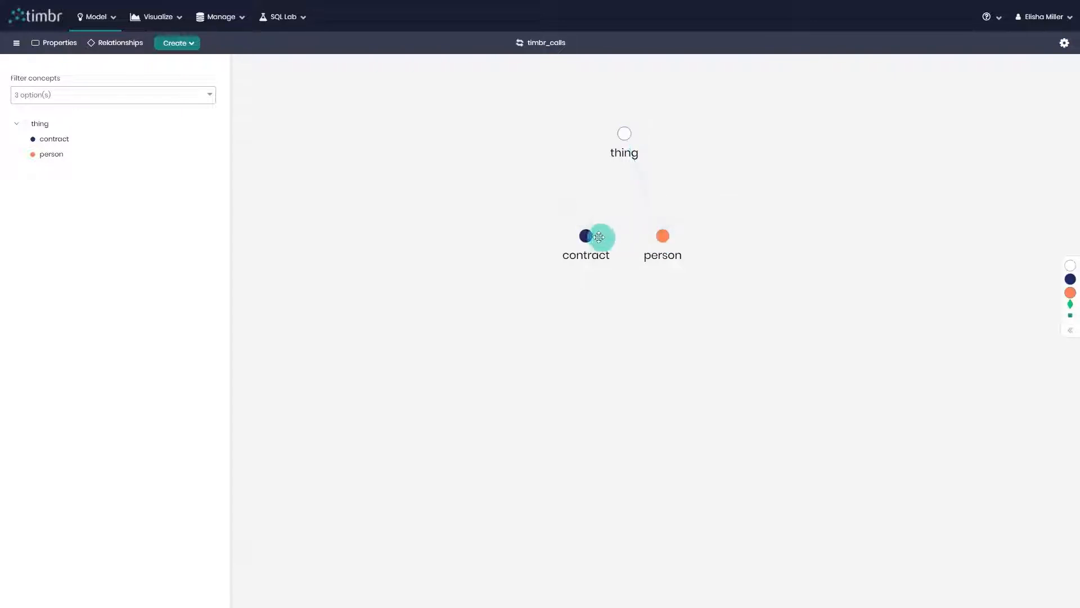
{"action": "mouse_move", "coordinate": [587, 242]}
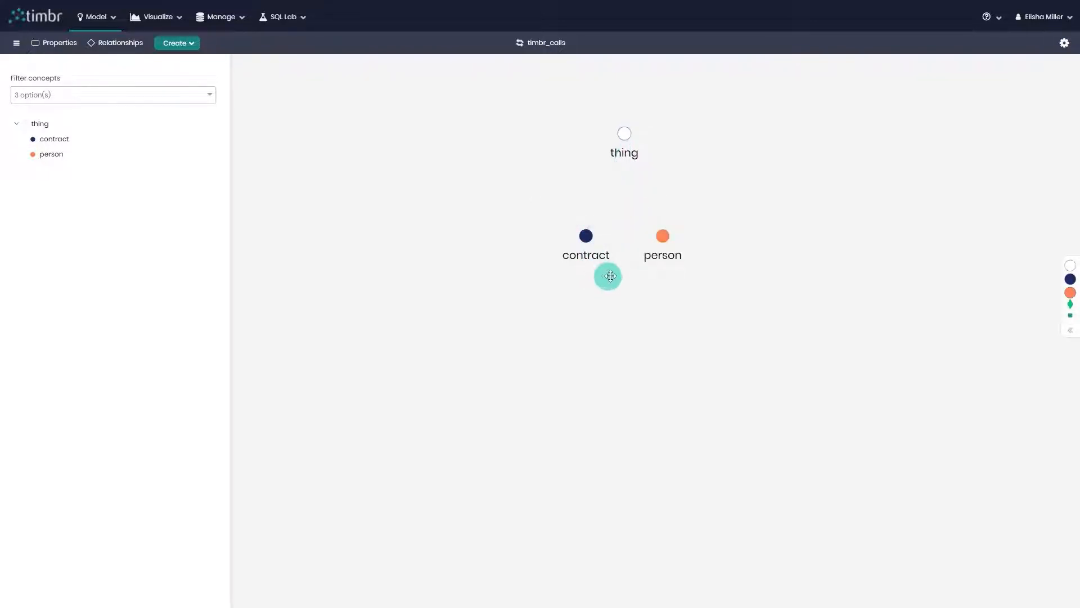
{"action": "right_click", "coordinate": [665, 244]}
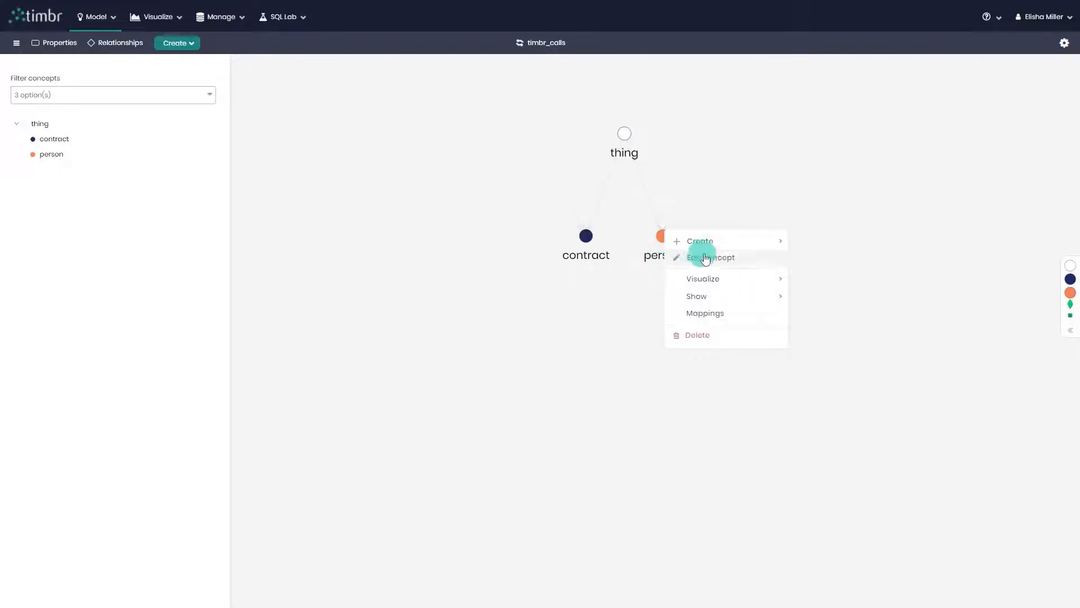
{"action": "left_click", "coordinate": [747, 256]}
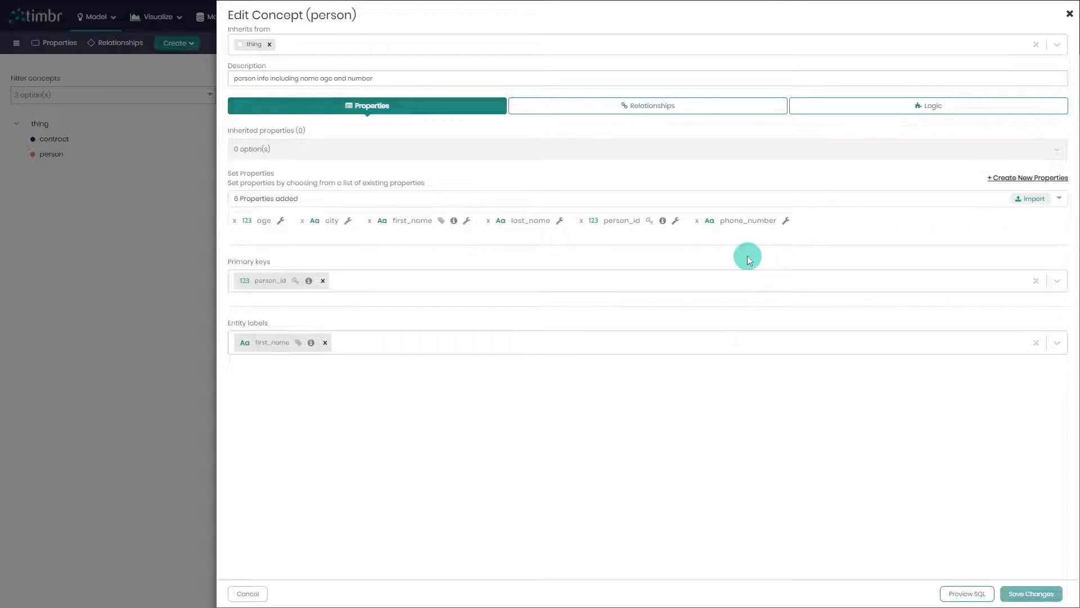
{"action": "left_click", "coordinate": [690, 105]}
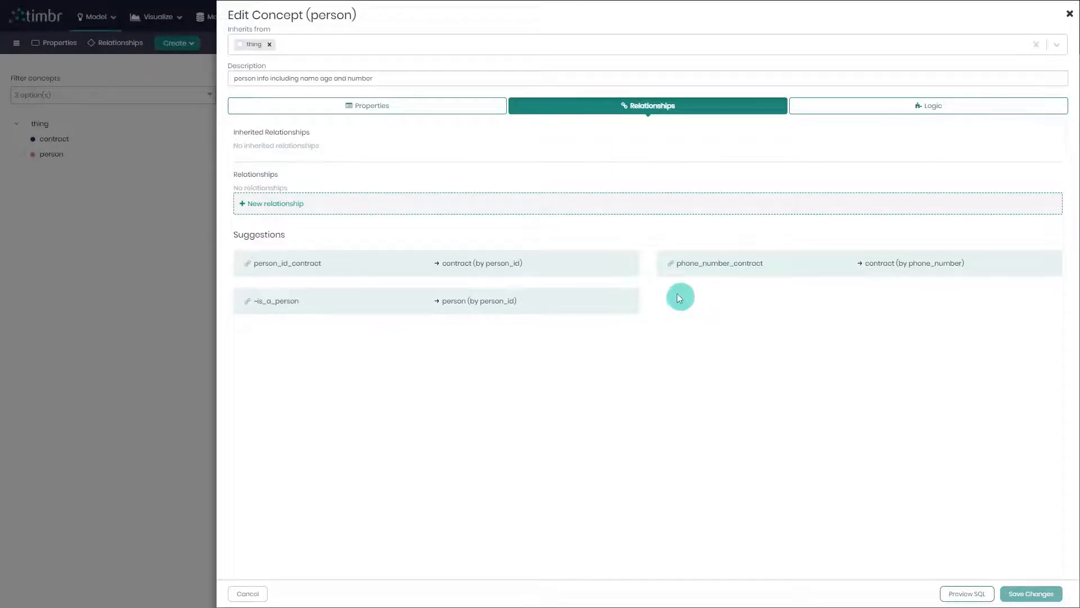
{"action": "left_click", "coordinate": [313, 205]}
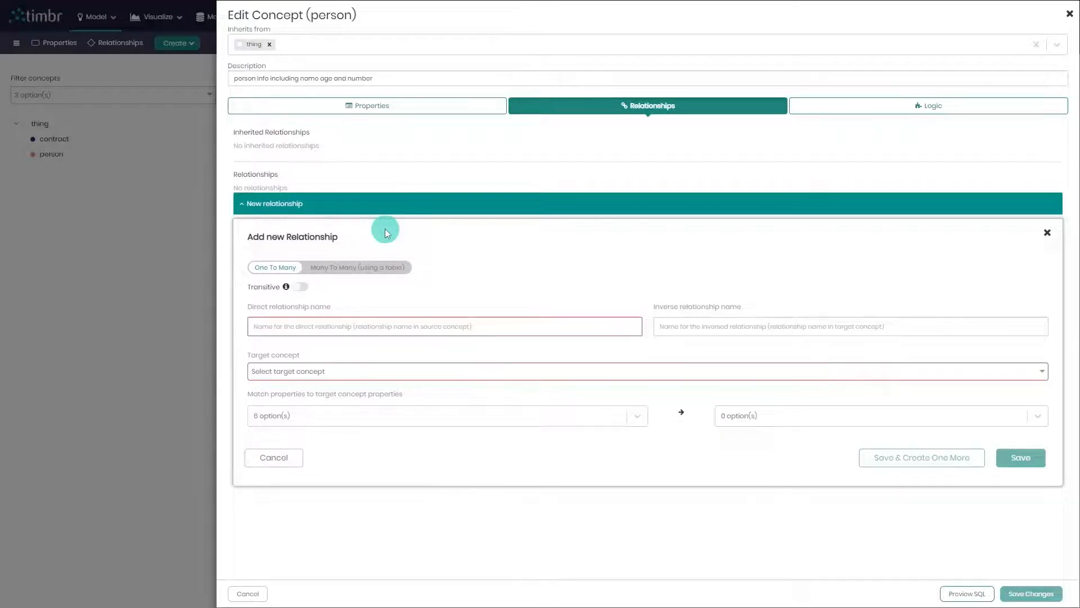
{"action": "left_click", "coordinate": [338, 267]}
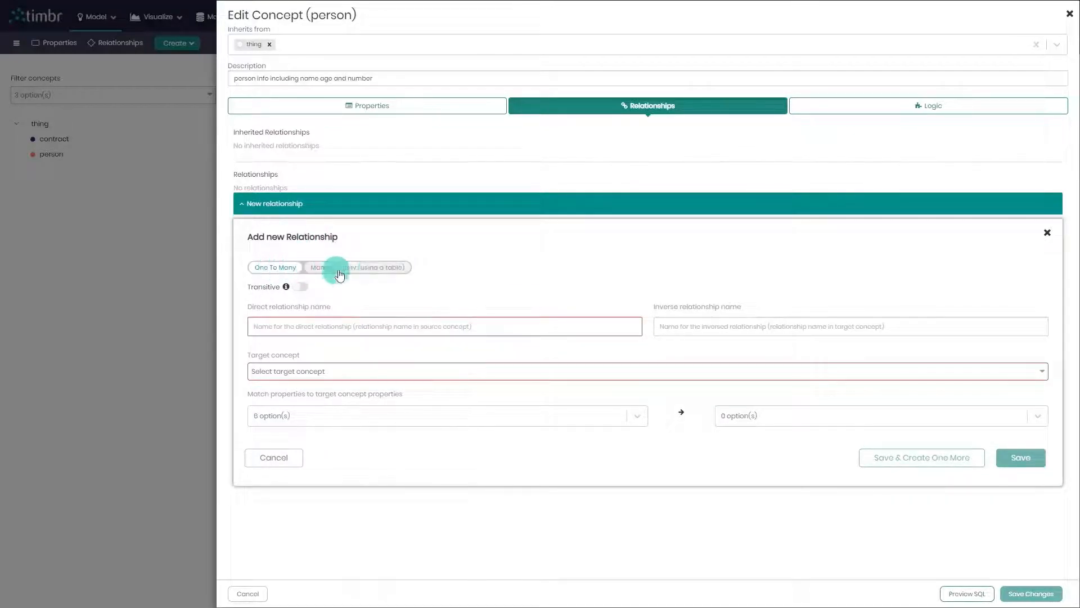
{"action": "left_click", "coordinate": [308, 290]}
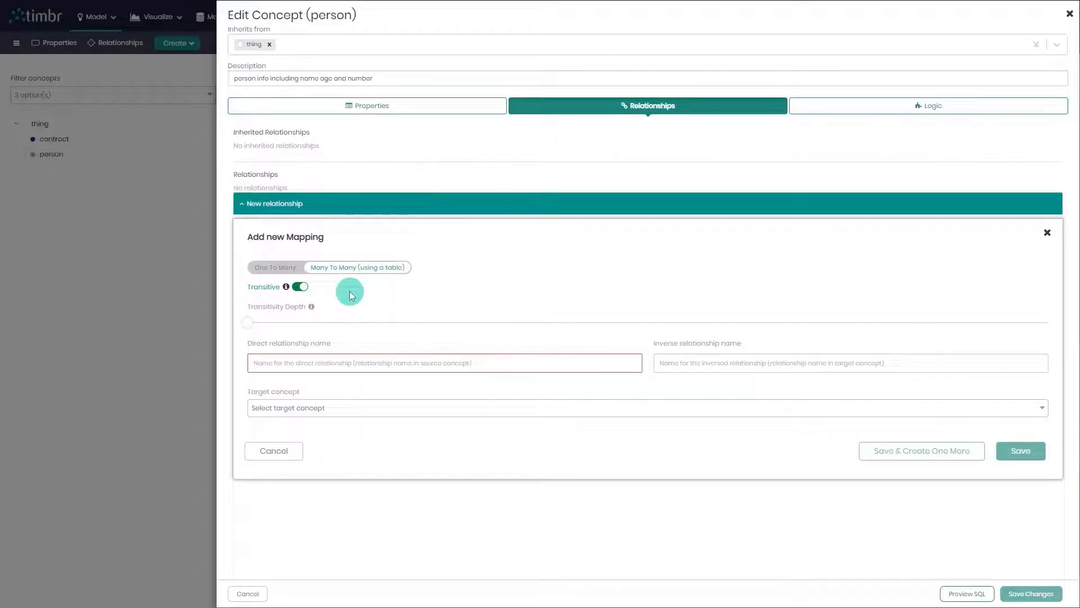
{"action": "left_click", "coordinate": [284, 274]}
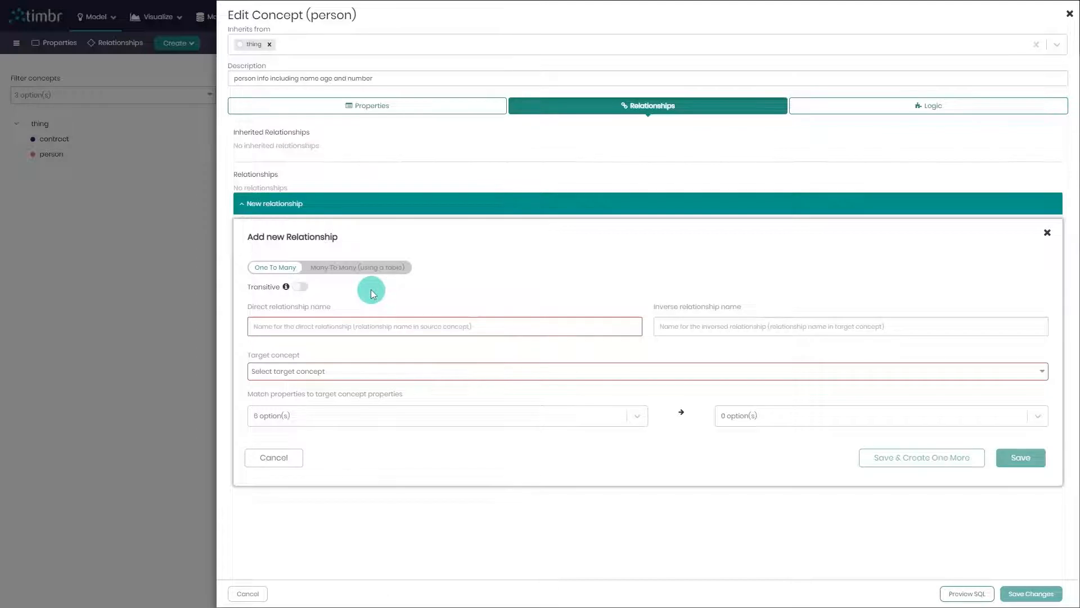
Step: Define the relationship with contract as the target concept, has_contract as the direct name and signed_by as the inverse name
{"action": "left_click", "coordinate": [344, 365]}
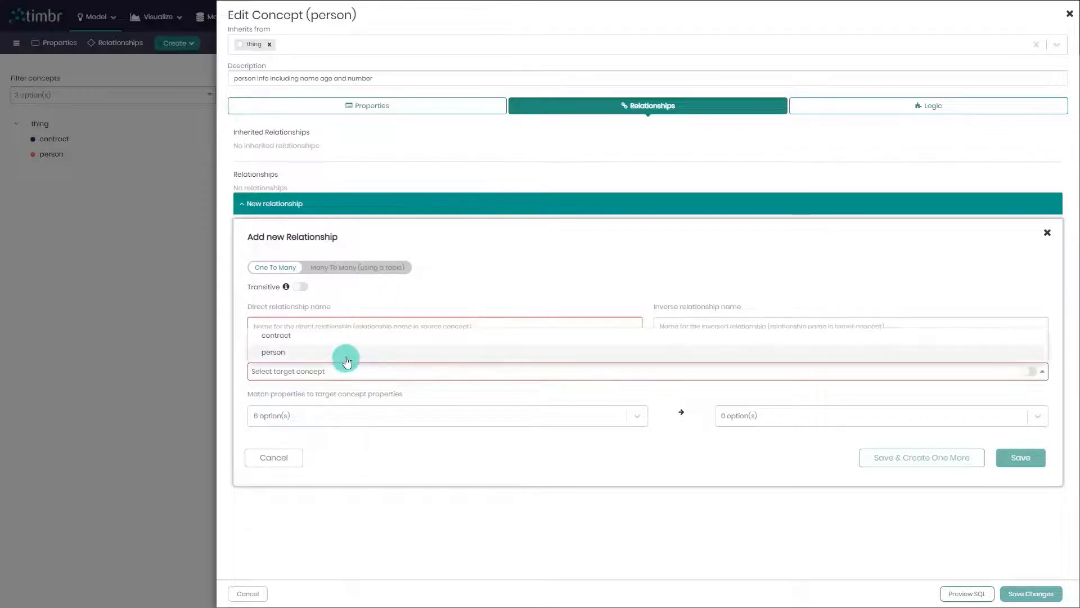
{"action": "left_click", "coordinate": [349, 339]}
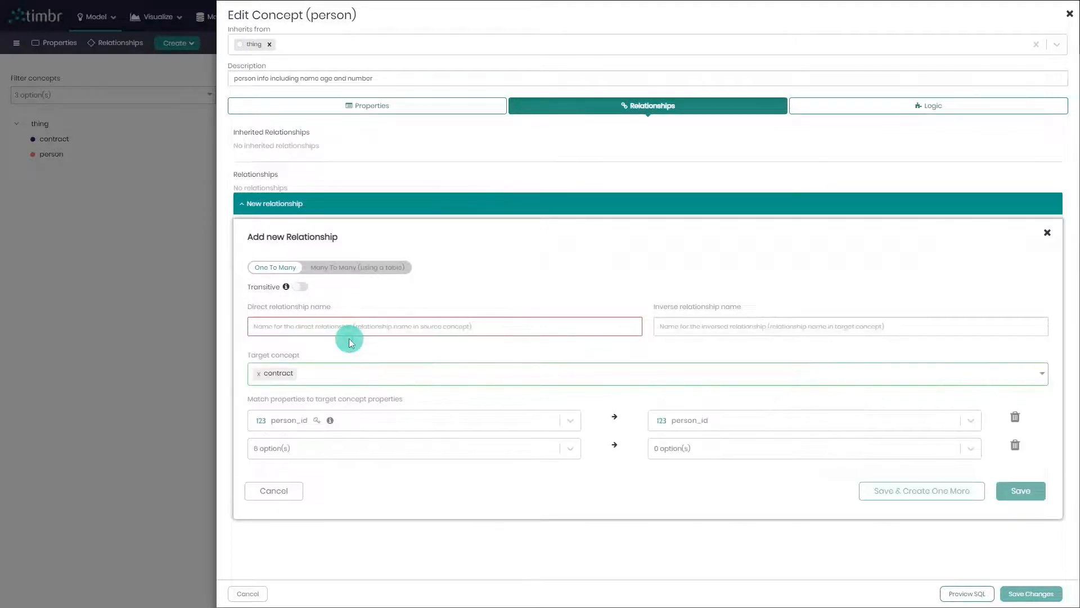
{"action": "left_click", "coordinate": [357, 330]}
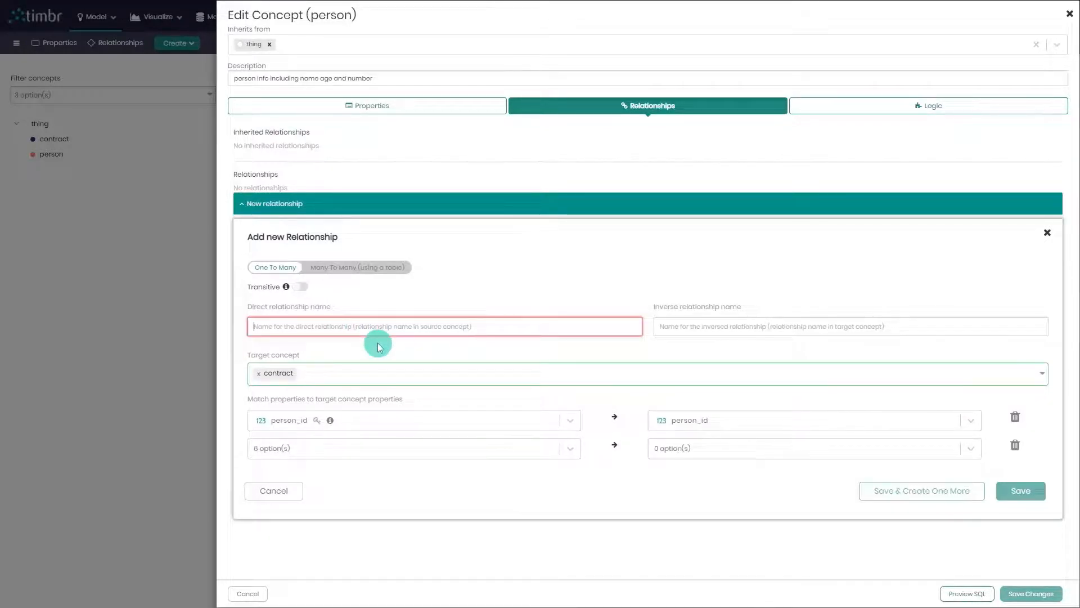
{"action": "type", "text": "has"}
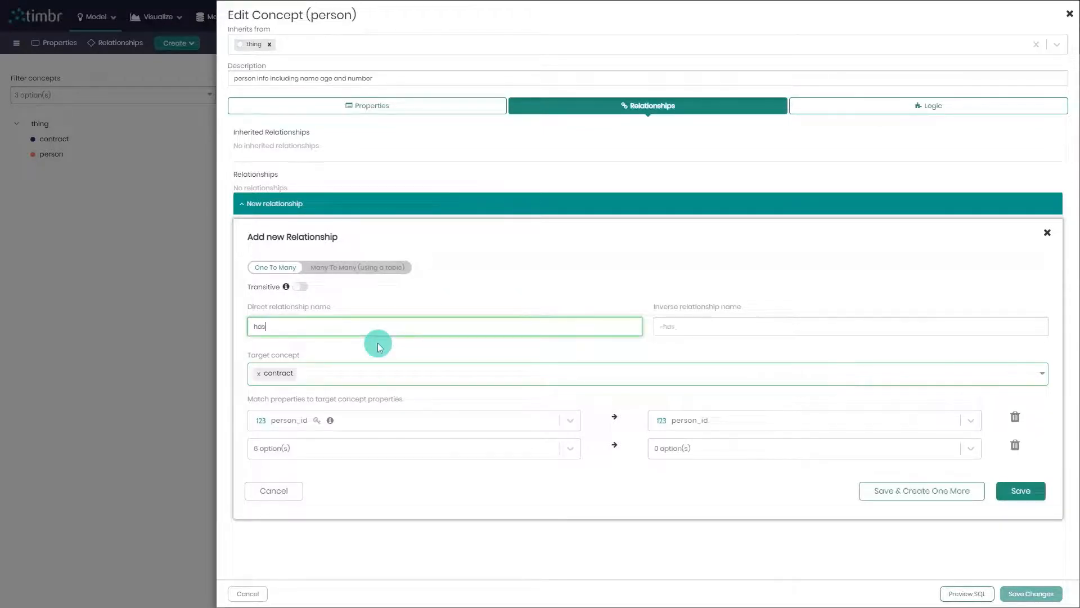
{"action": "type", "text": "_contract"}
{"action": "left_click", "coordinate": [719, 325]}
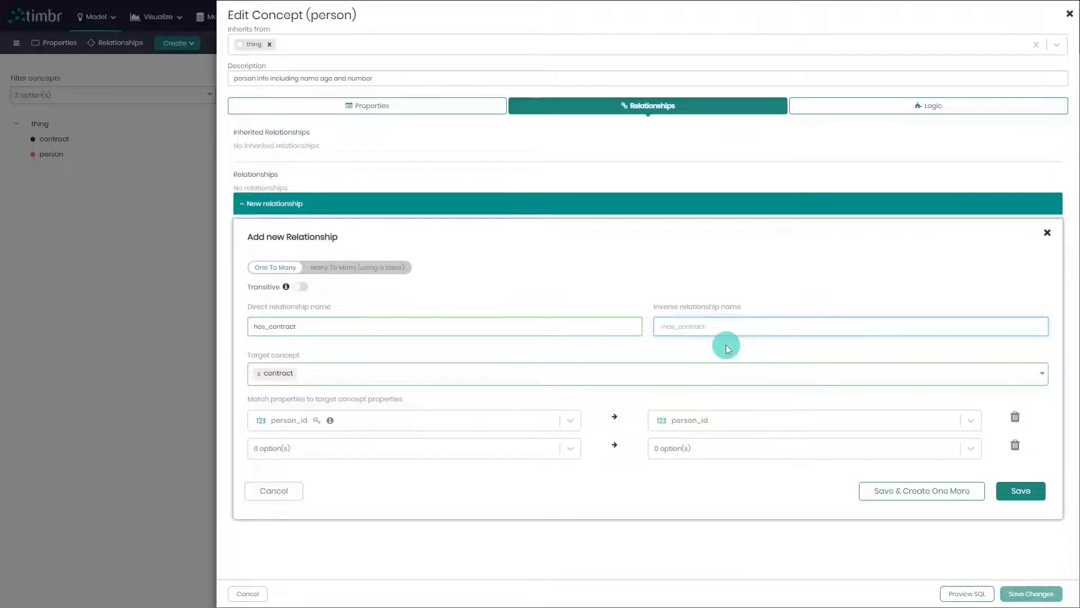
{"action": "type", "text": "signed_by"}
{"action": "left_click", "coordinate": [539, 400]}
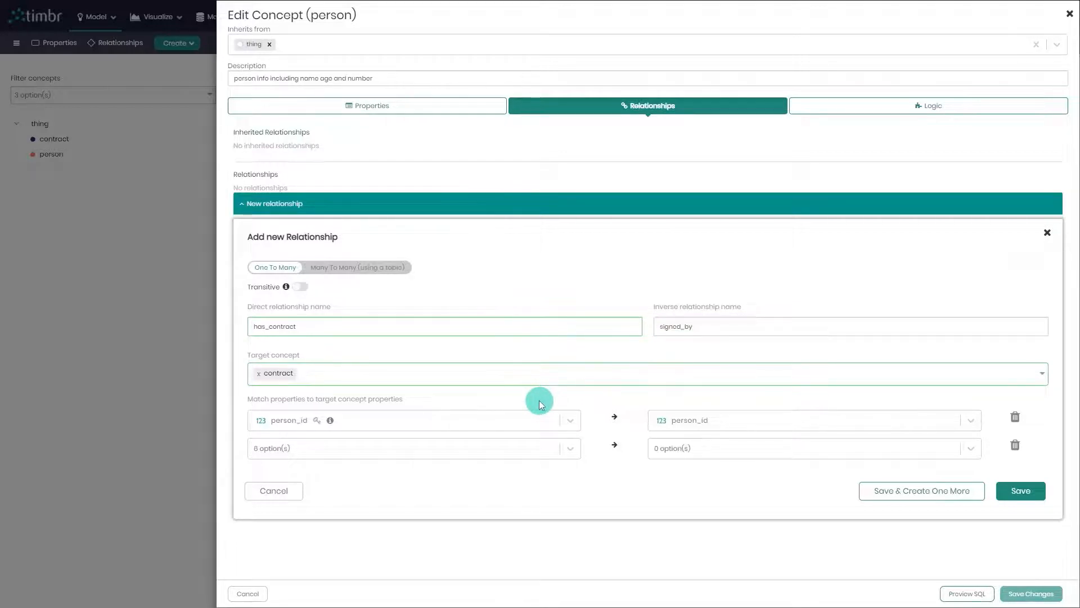
Step: Match person_id to the contract concept's person_id and save both the relationship and the person concept's changes
{"action": "left_click", "coordinate": [490, 419]}
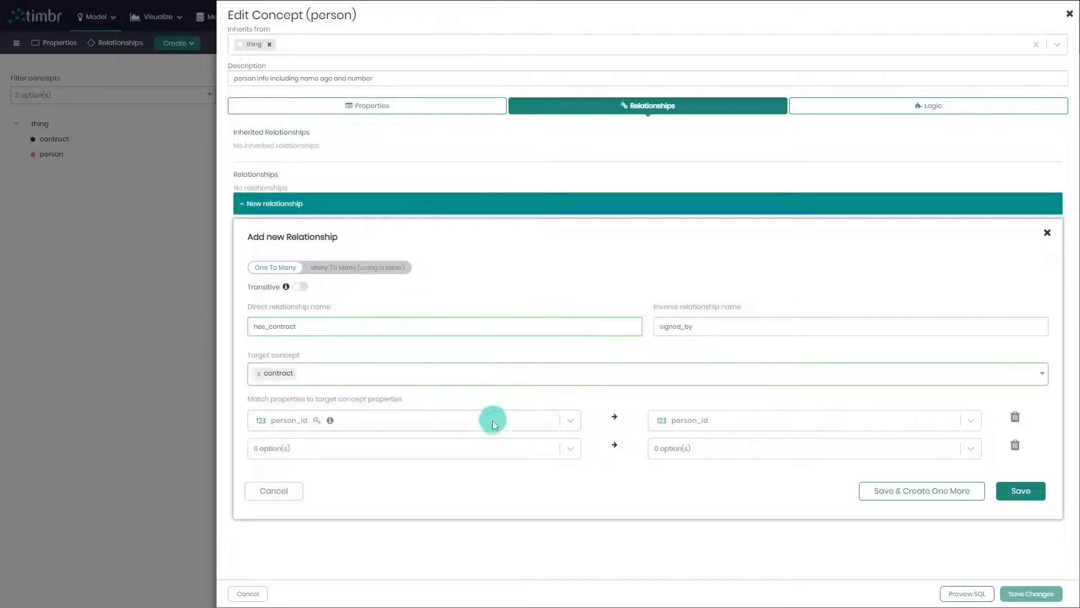
{"action": "left_click", "coordinate": [479, 376]}
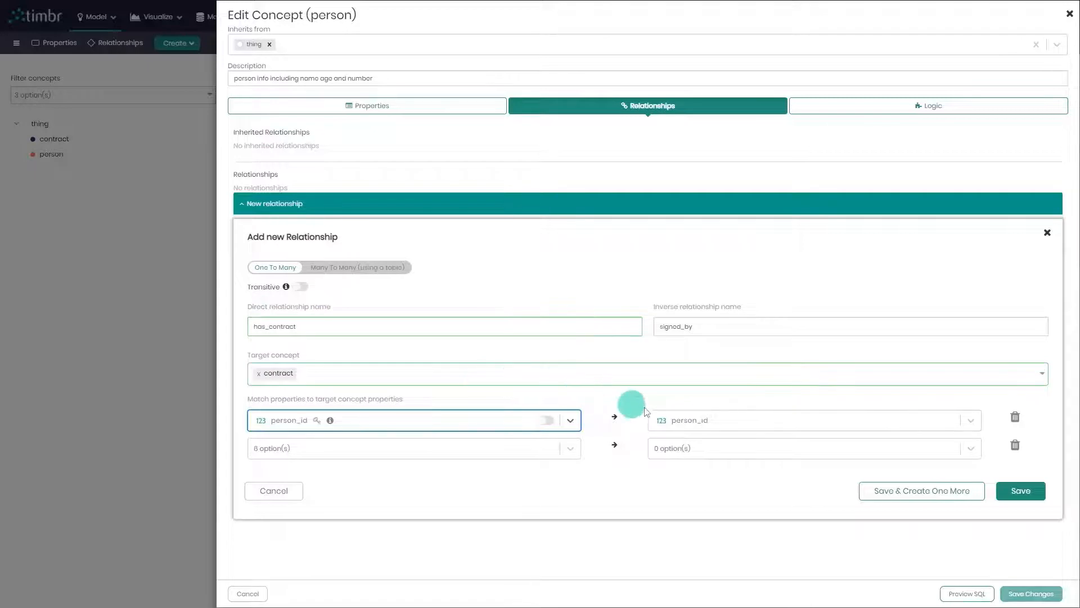
{"action": "left_click", "coordinate": [684, 419]}
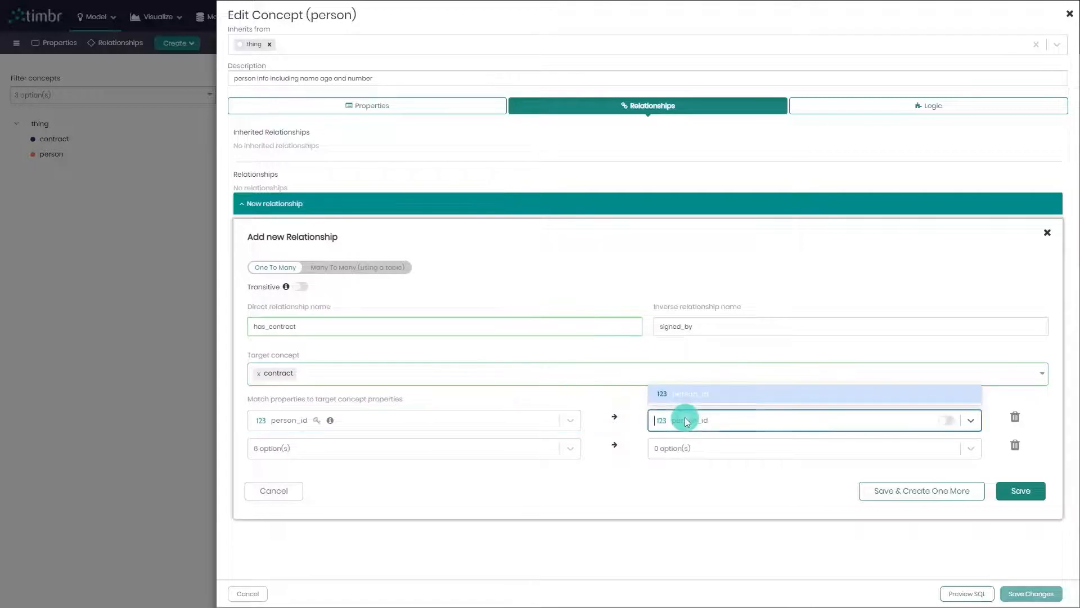
{"action": "left_click", "coordinate": [740, 394]}
{"action": "left_click", "coordinate": [672, 483]}
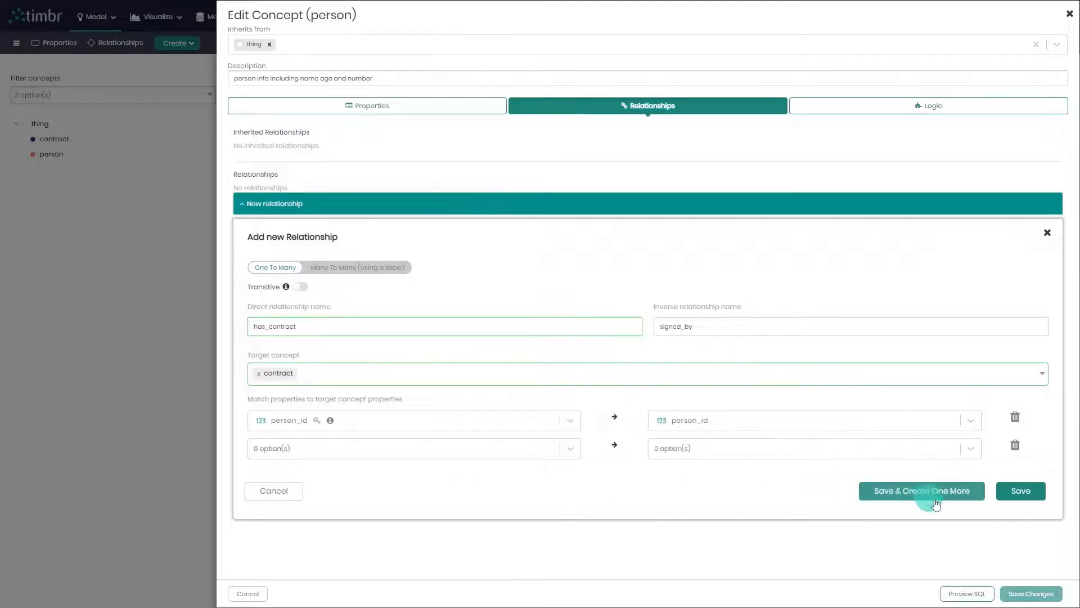
{"action": "left_click", "coordinate": [1029, 492]}
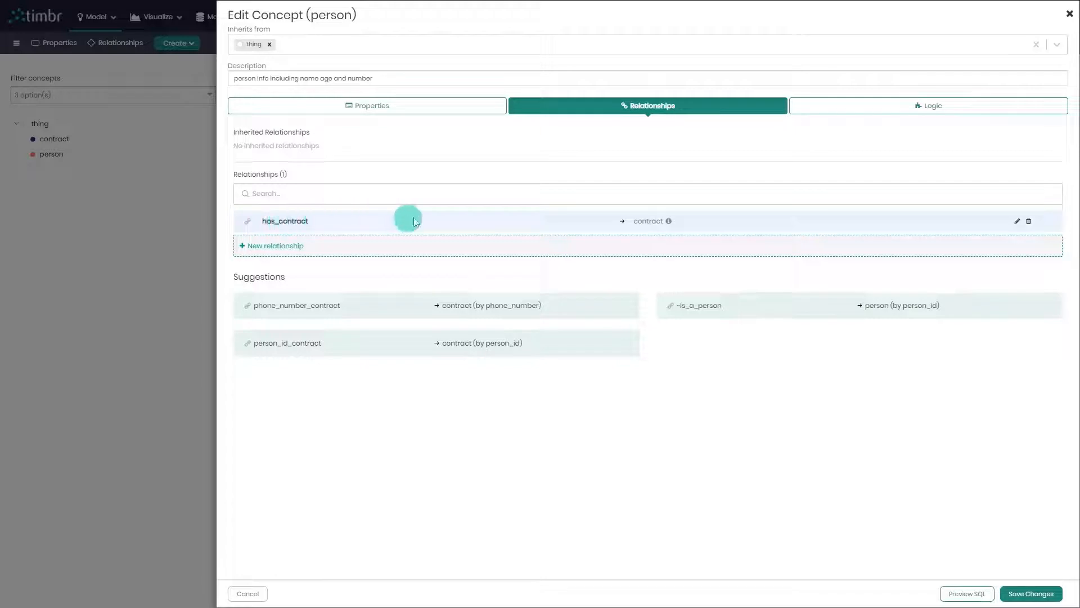
{"action": "mouse_move", "coordinate": [672, 224]}
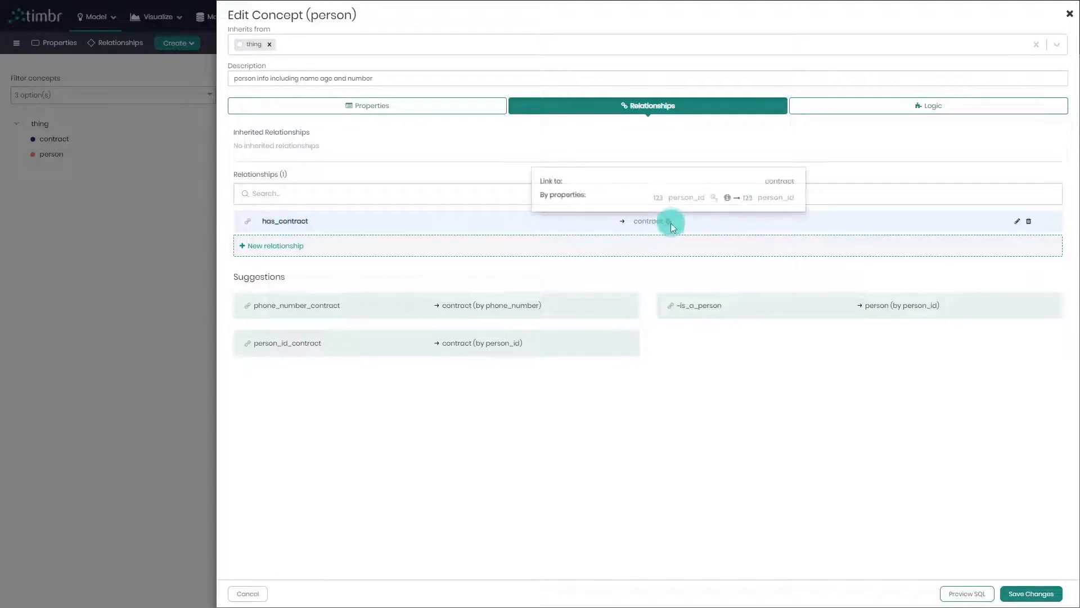
{"action": "left_click", "coordinate": [1013, 592]}
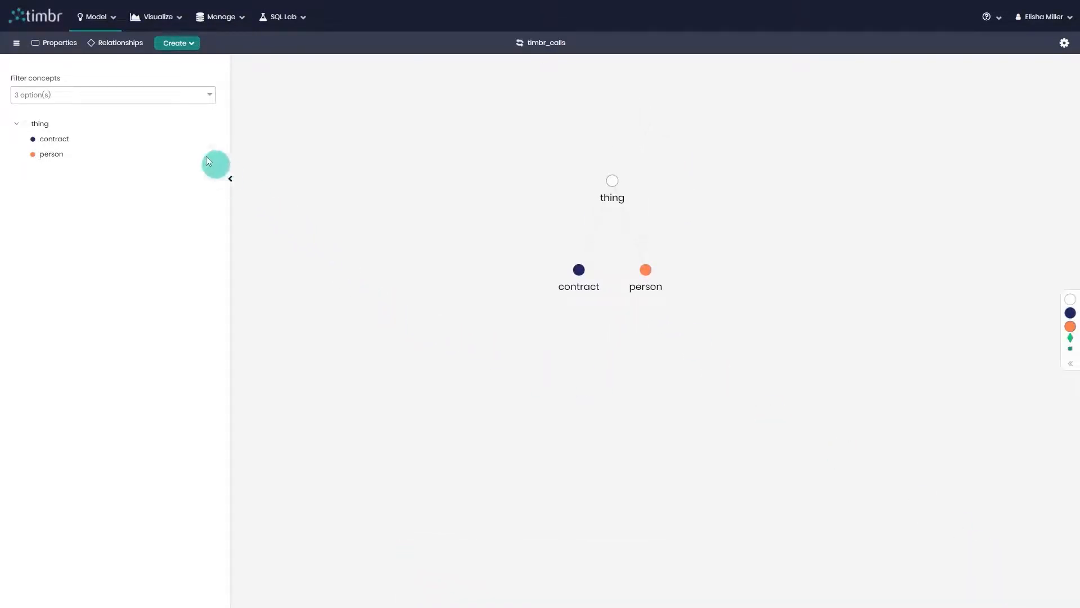
Step: Display the has_contract and signed_by relationships as a new graph
{"action": "left_click", "coordinate": [123, 45]}
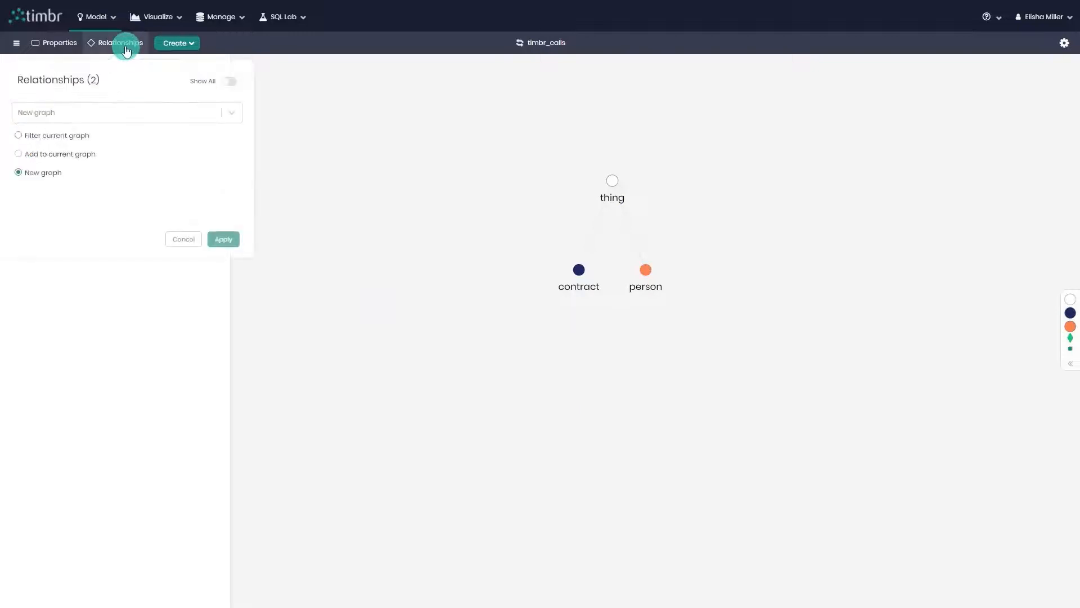
{"action": "left_click", "coordinate": [119, 117]}
{"action": "left_click", "coordinate": [128, 139]}
{"action": "left_click", "coordinate": [132, 114]}
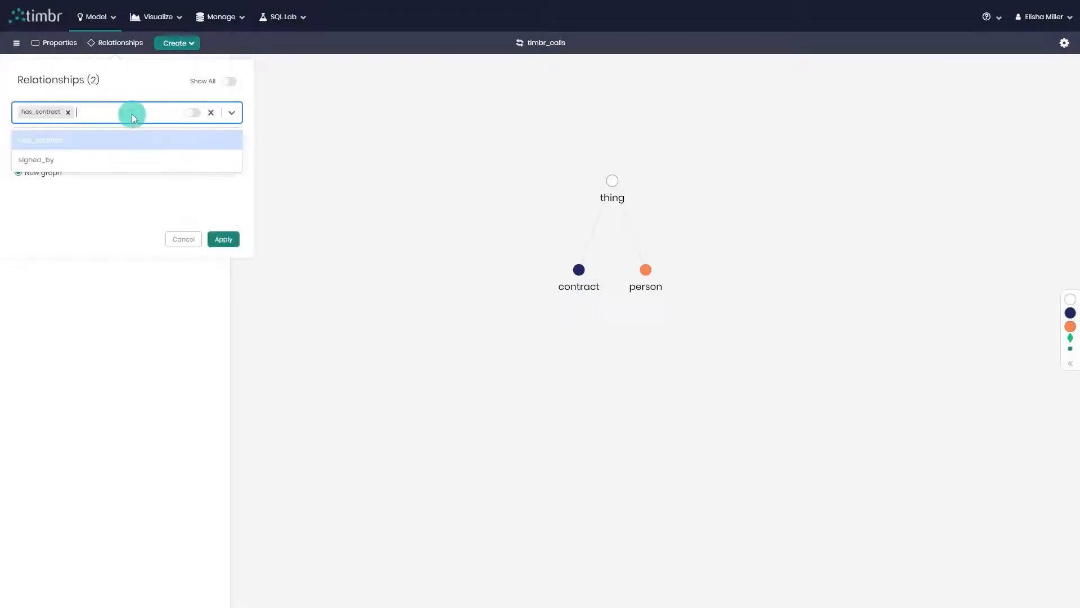
{"action": "left_click", "coordinate": [124, 161]}
{"action": "left_click", "coordinate": [222, 238]}
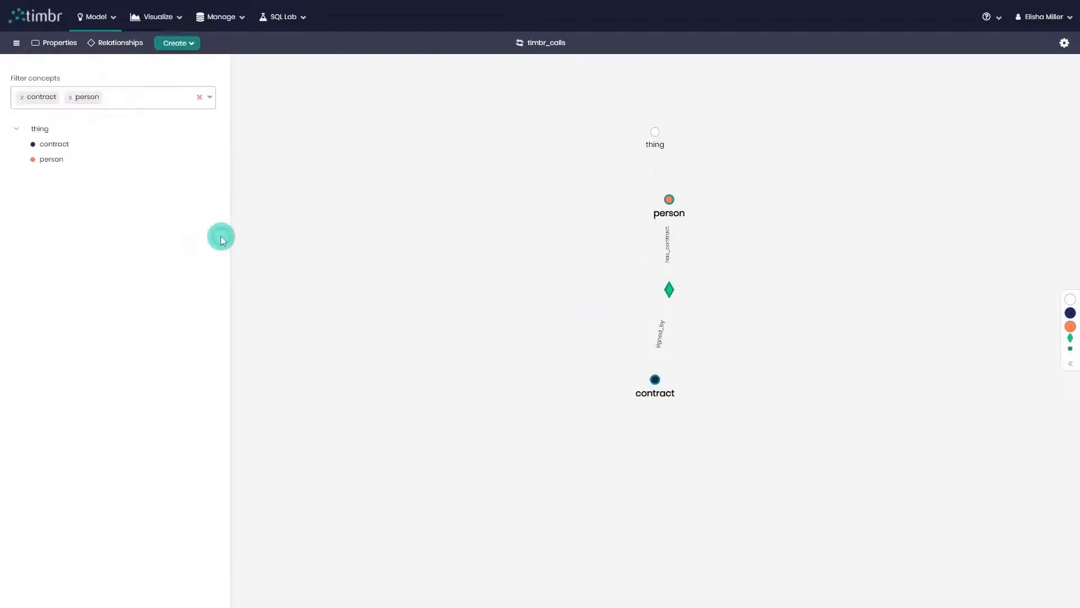
Step: Move the relationship diamond and the person node aside so the links between person and contract are spread out
{"action": "left_click_drag", "start_coordinate": [669, 290], "coordinate": [714, 301]}
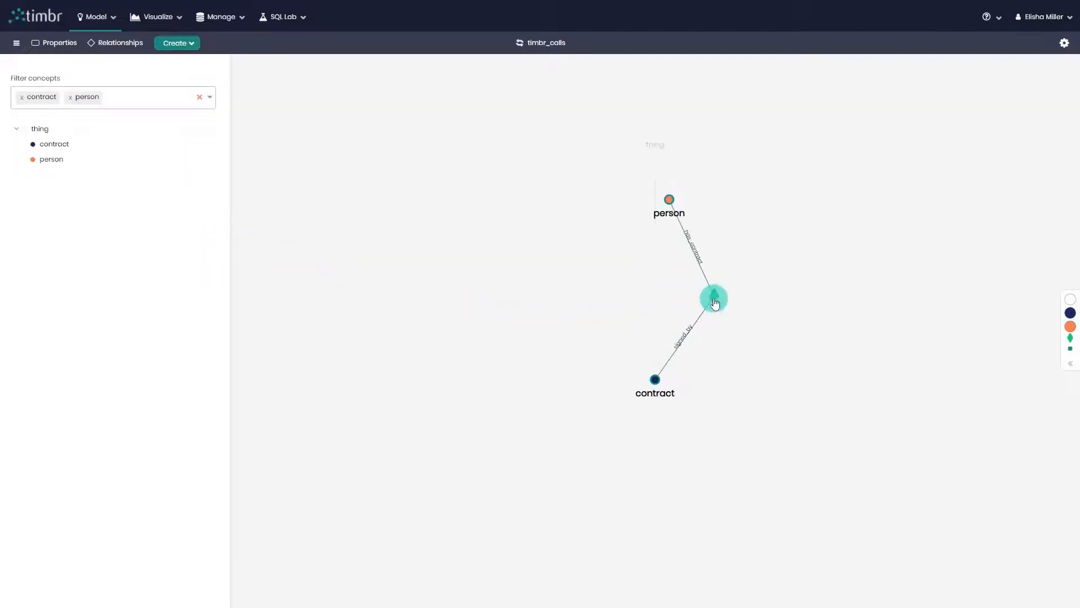
{"action": "left_click_drag", "start_coordinate": [669, 199], "coordinate": [691, 199]}
{"action": "scroll", "coordinate": [545, 257], "scroll_direction": "up", "scroll_amount": 1}
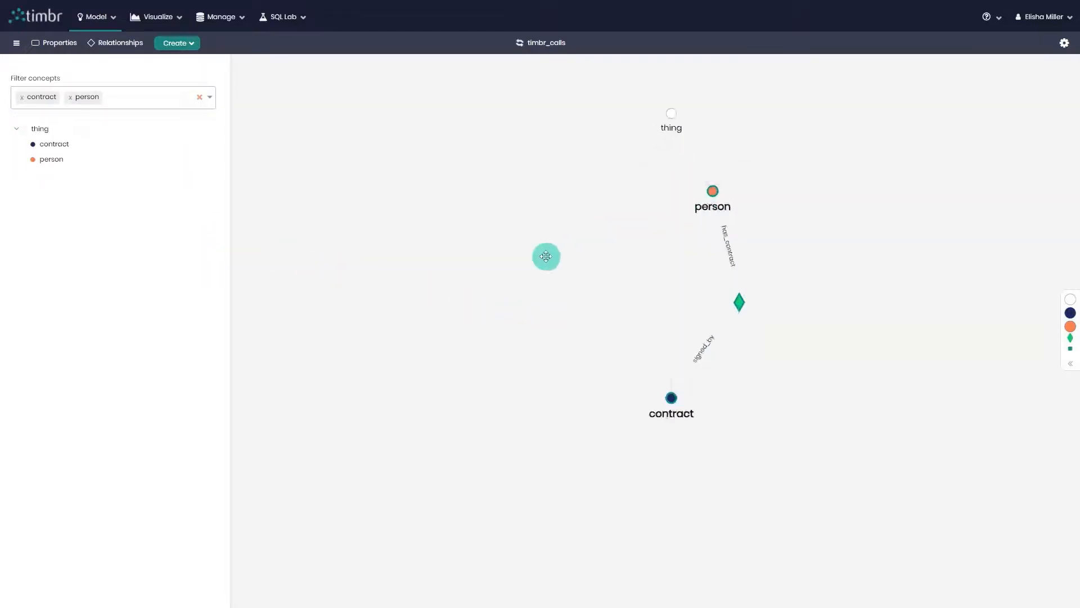
{"action": "scroll", "coordinate": [546, 256], "scroll_direction": "up", "scroll_amount": 2}
{"action": "left_click_drag", "start_coordinate": [545, 256], "coordinate": [484, 298]}
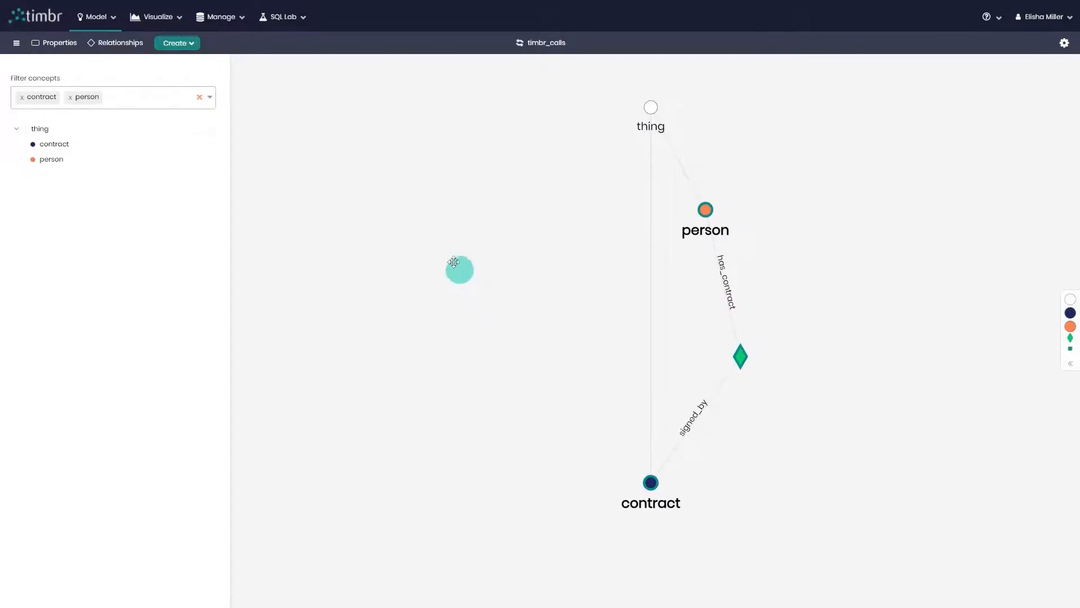
Step: Open the SQL Editor and load the person table from the timbr schema
{"action": "left_click", "coordinate": [295, 21]}
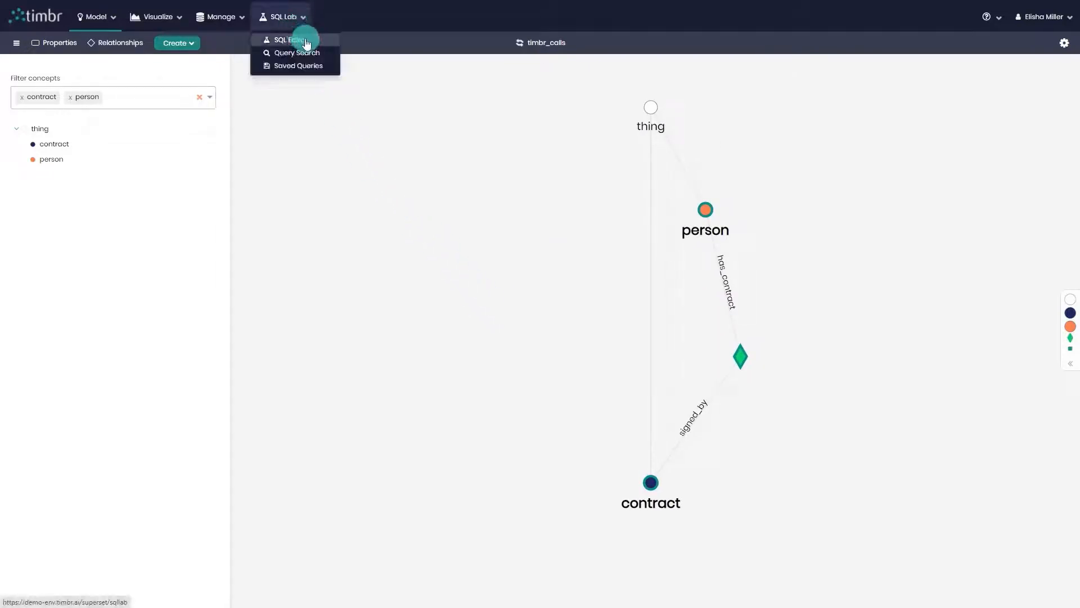
{"action": "left_click", "coordinate": [305, 39]}
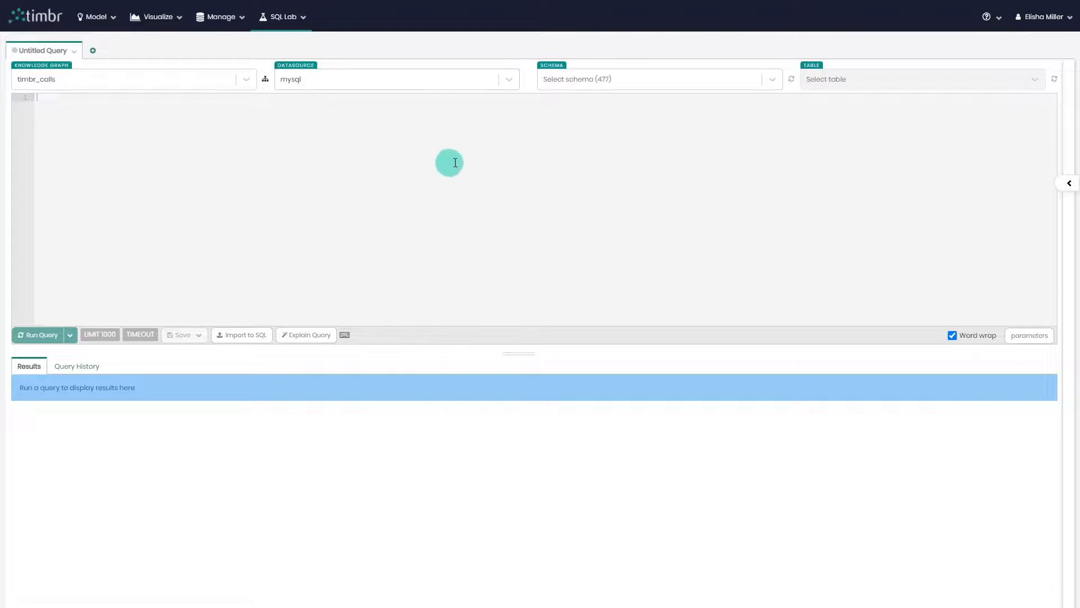
{"action": "left_click", "coordinate": [619, 83]}
{"action": "type", "text": "tim"}
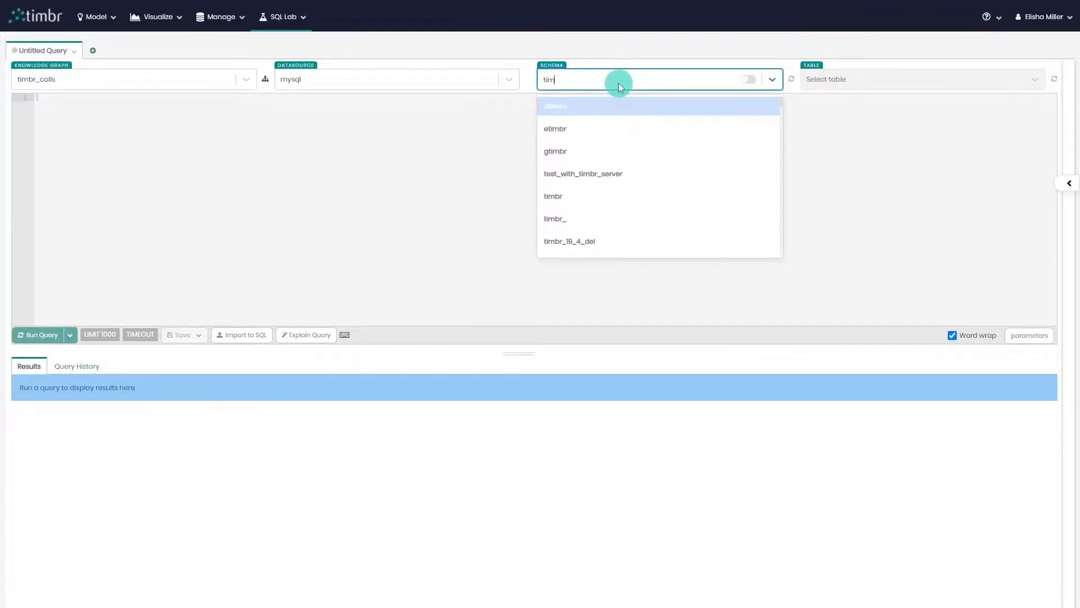
{"action": "left_click", "coordinate": [606, 196]}
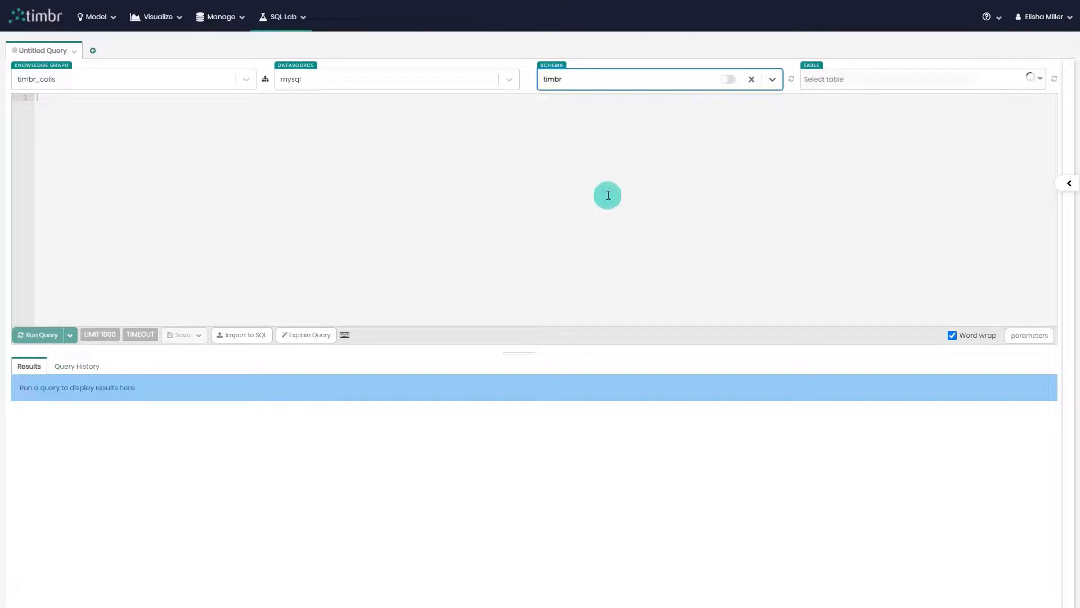
{"action": "left_click", "coordinate": [825, 80]}
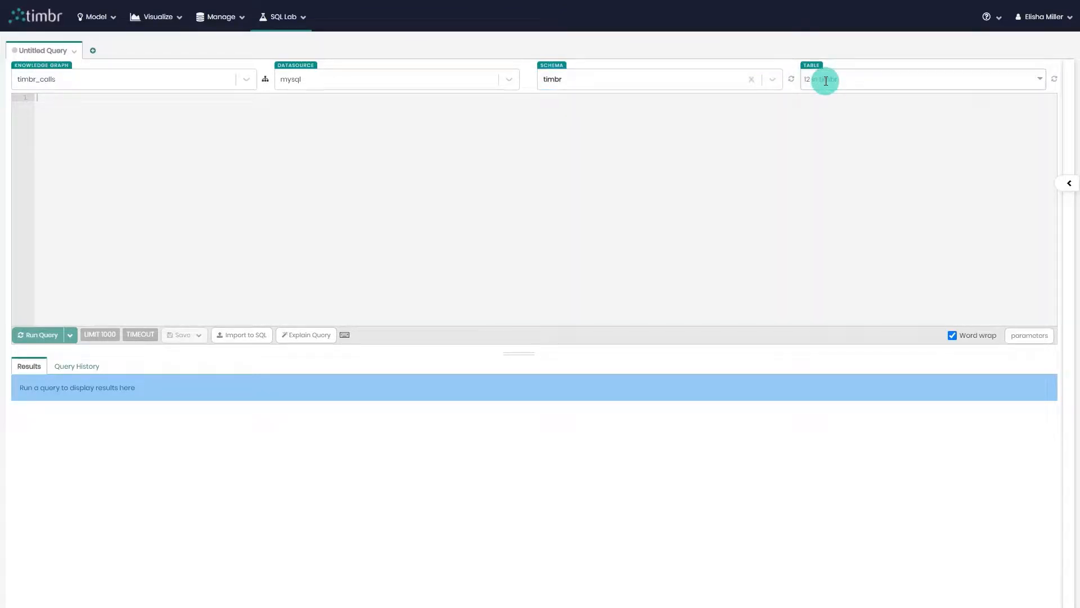
{"action": "type", "text": "per"}
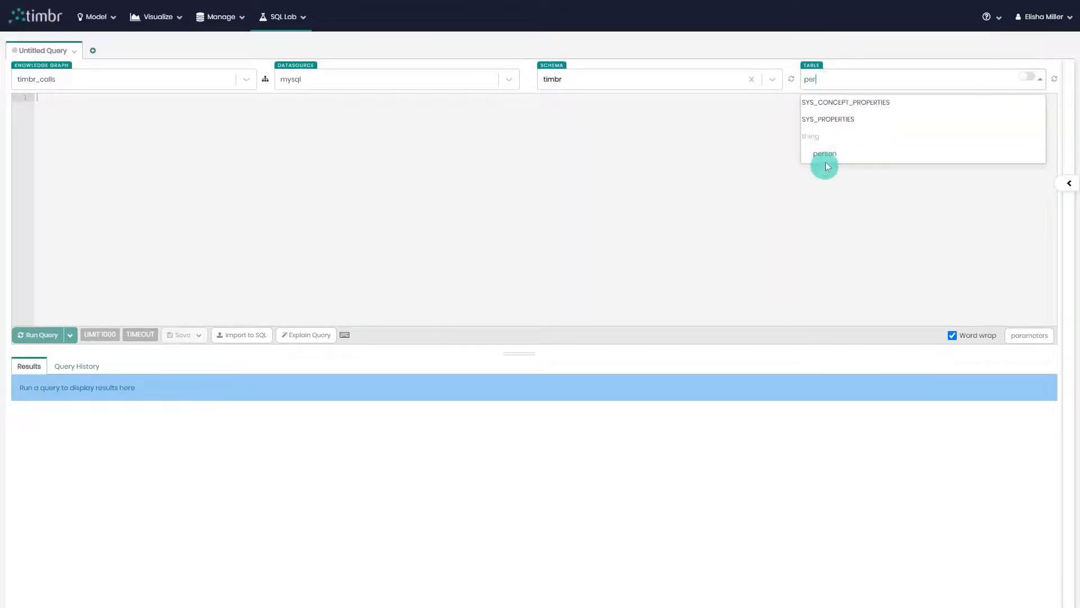
{"action": "left_click", "coordinate": [825, 154]}
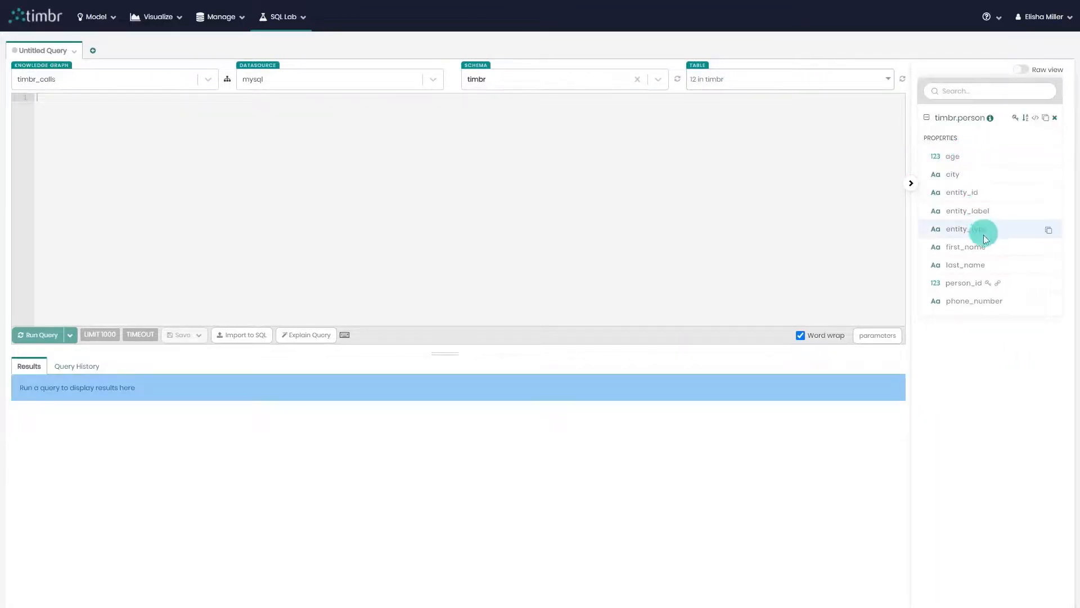
Step: Insert a SELECT query for all properties of timbr.person with a limit of 100, run it and look through the results
{"action": "left_click", "coordinate": [1044, 118]}
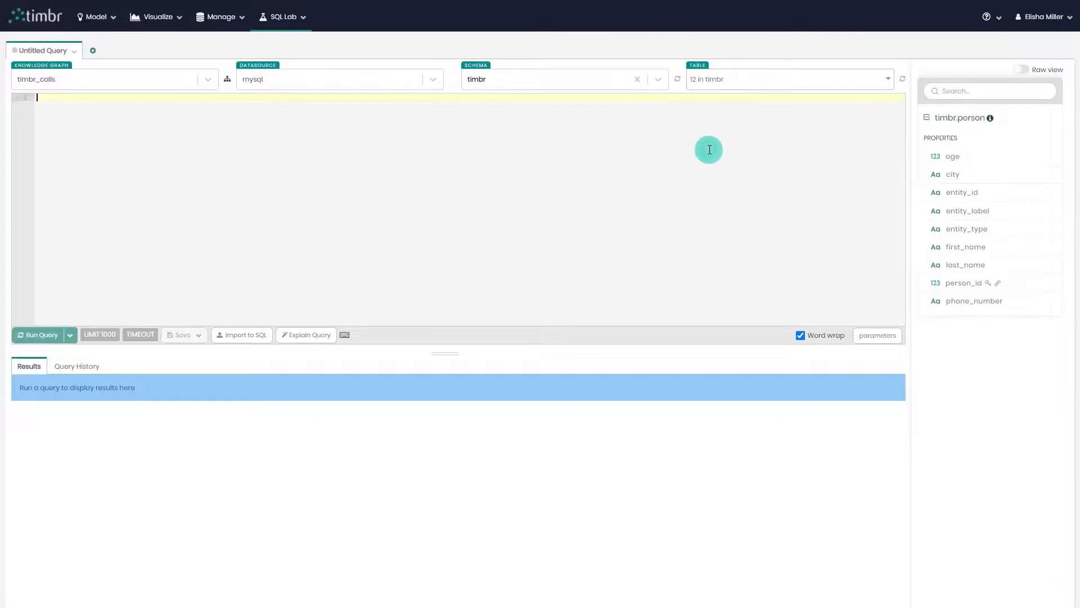
{"action": "left_click", "coordinate": [49, 337]}
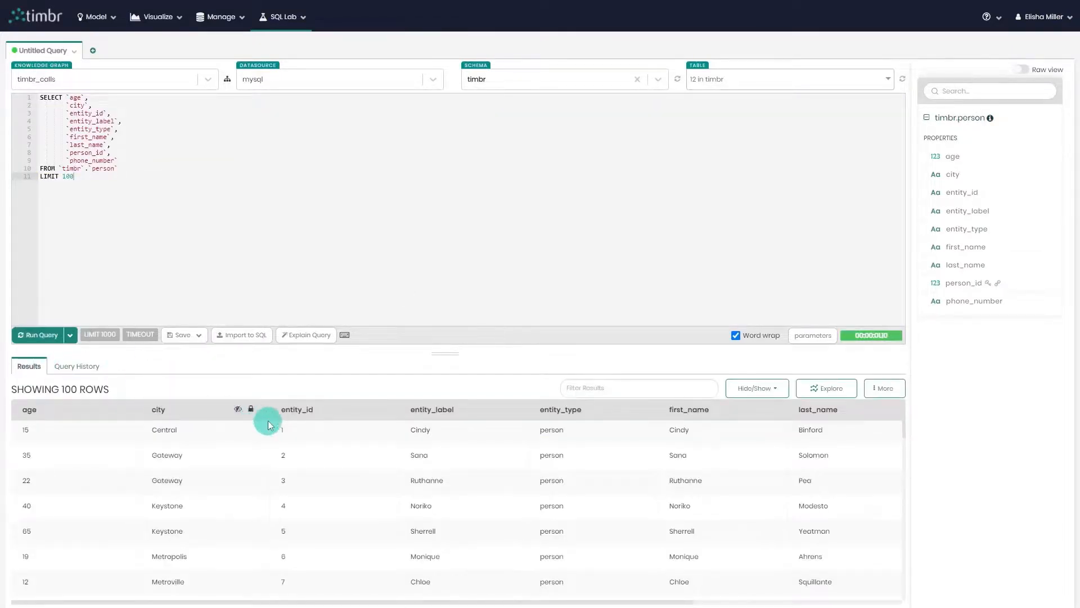
{"action": "scroll", "coordinate": [276, 427], "scroll_direction": "down", "scroll_amount": 2}
{"action": "scroll", "coordinate": [281, 444], "scroll_direction": "down", "scroll_amount": 2}
{"action": "scroll", "coordinate": [281, 444], "scroll_direction": "up", "scroll_amount": 4}
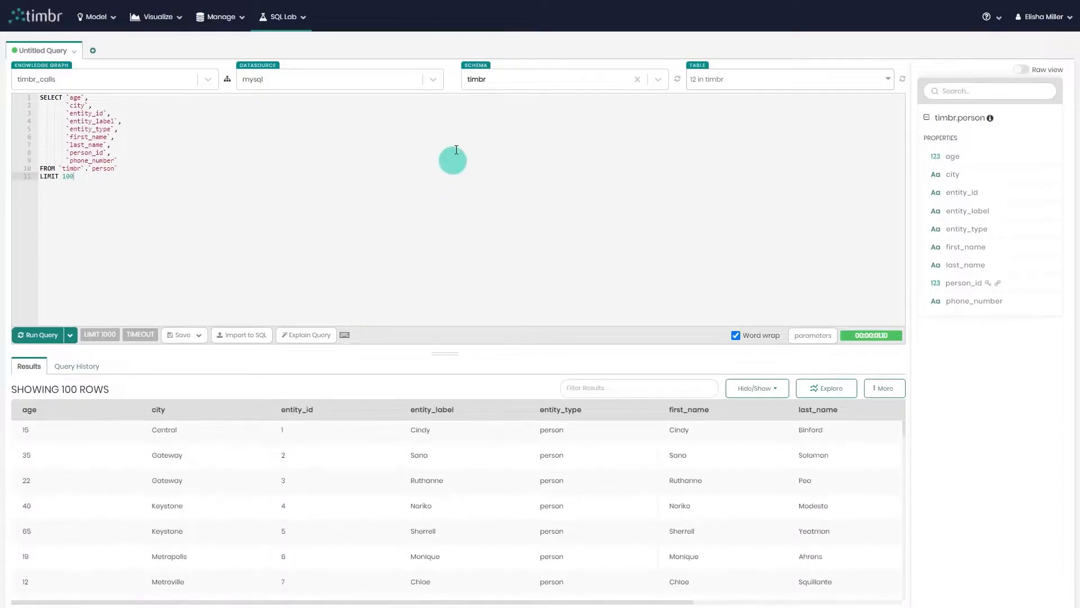
Step: Switch the schema to dtimbr and load its person table alongside timbr.person
{"action": "left_click", "coordinate": [484, 80]}
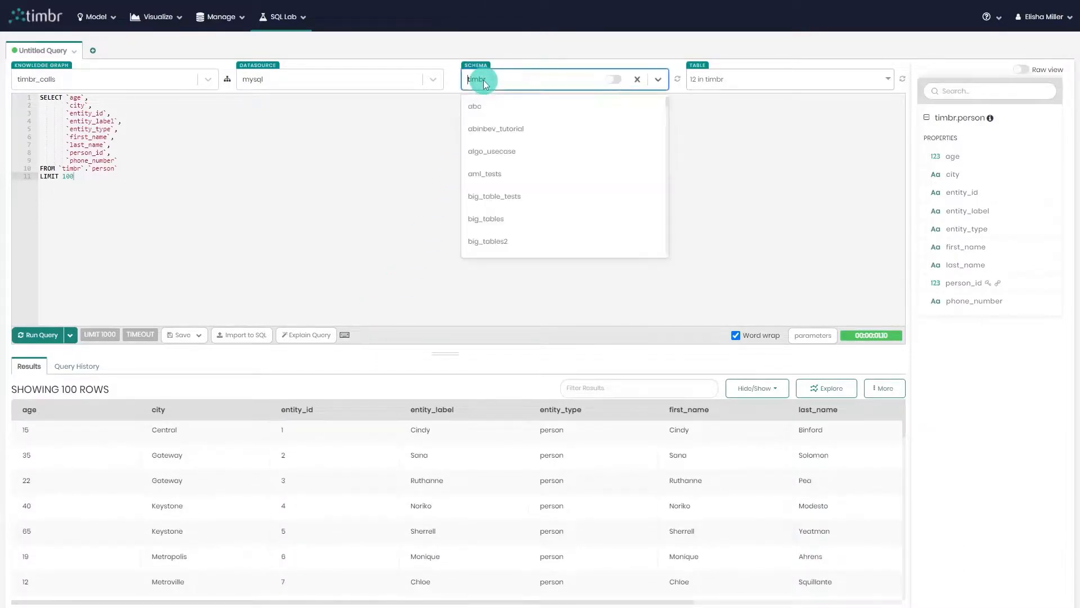
{"action": "type", "text": "dt"}
{"action": "left_click", "coordinate": [497, 108]}
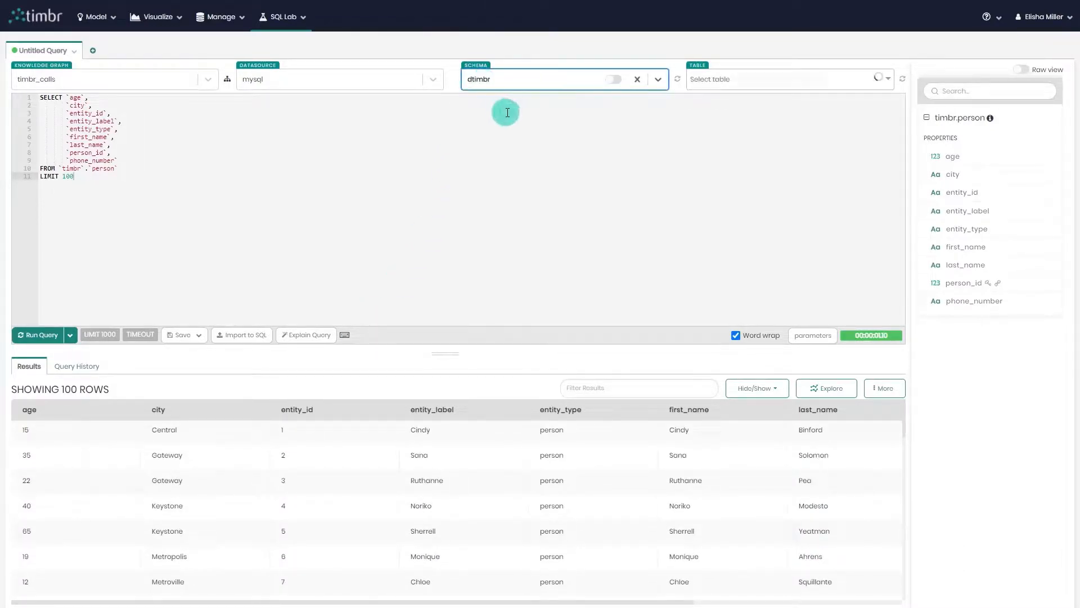
{"action": "left_click", "coordinate": [748, 79]}
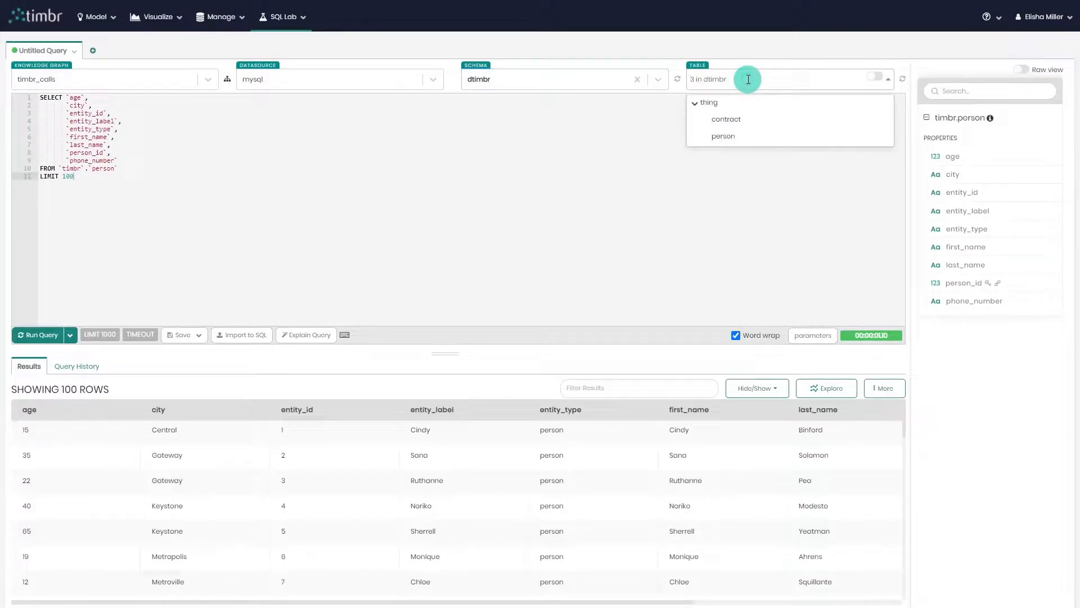
{"action": "left_click", "coordinate": [752, 136]}
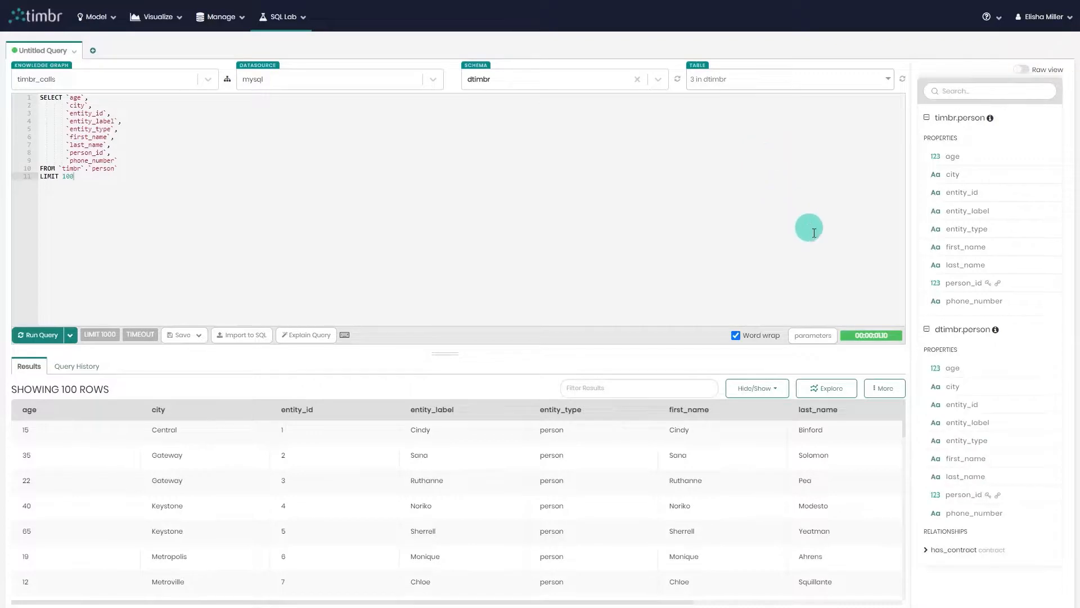
Step: Enlarge the results area and expand the has_contract relationship of dtimbr.person to list the contract properties
{"action": "left_click_drag", "start_coordinate": [444, 353], "coordinate": [462, 255]}
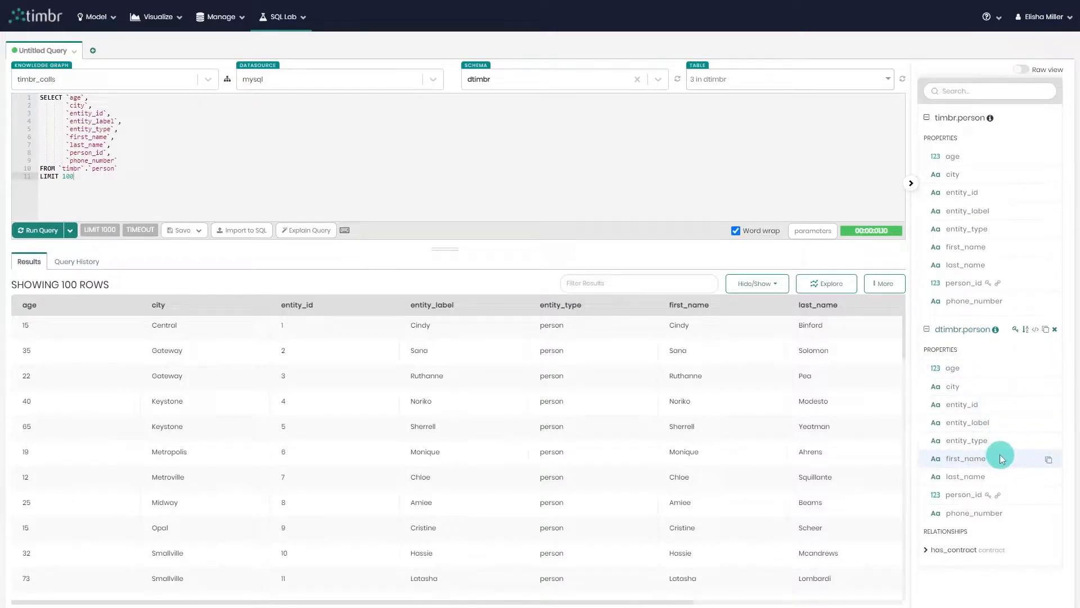
{"action": "left_click", "coordinate": [927, 556]}
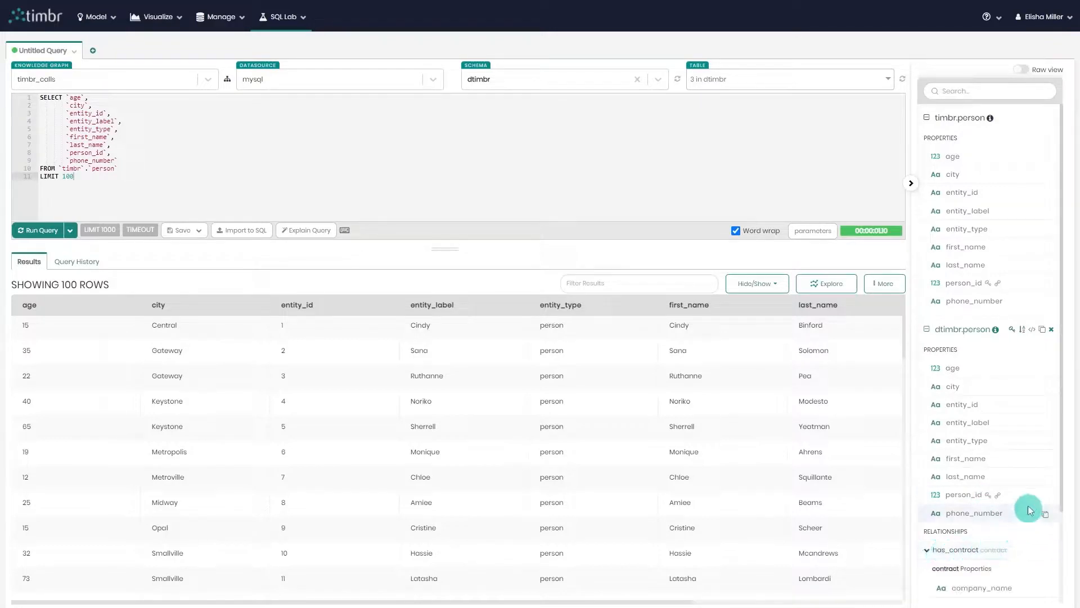
{"action": "scroll", "coordinate": [1028, 509], "scroll_direction": "down", "scroll_amount": 2}
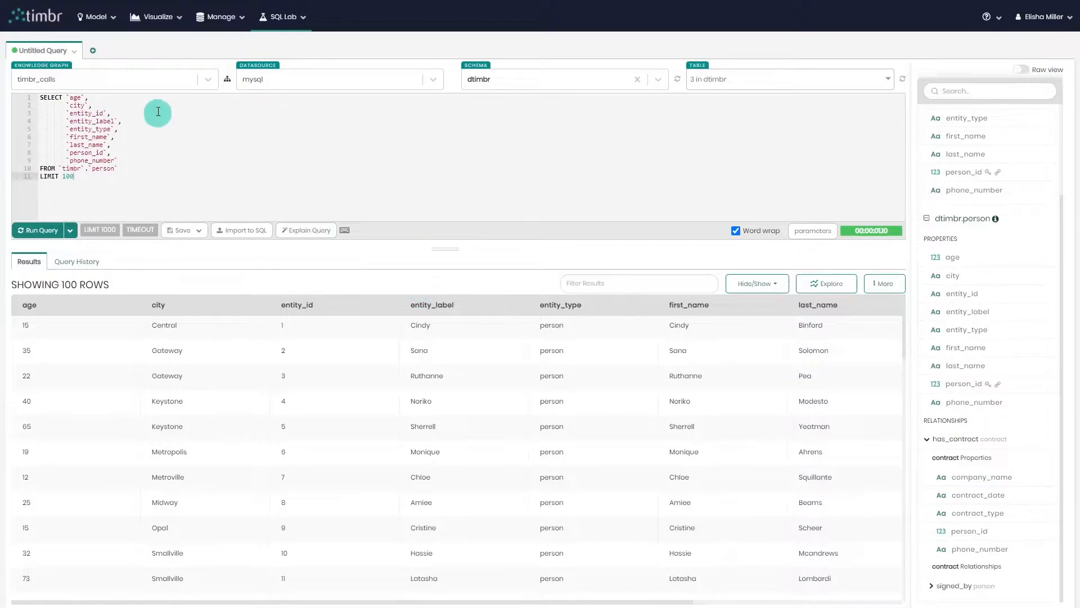
Step: Add `has_contract[contract].company_name` after age in the query, change its schema to dtimbr, run it and look through the results
{"action": "type", "text": "`has_contract[contract].company_name`,"}
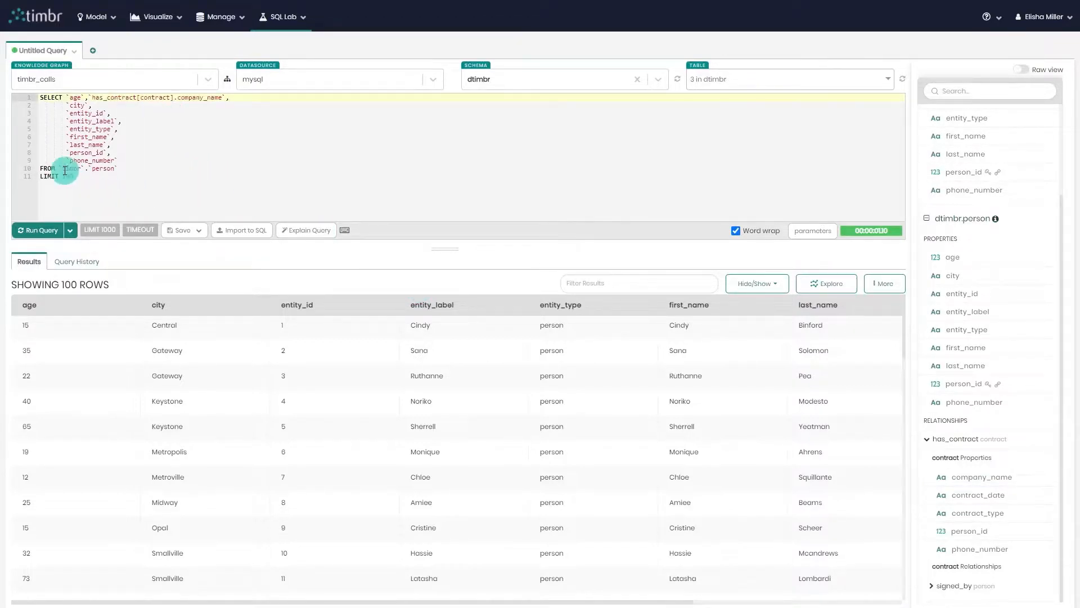
{"action": "key", "text": "ctrl+space"}
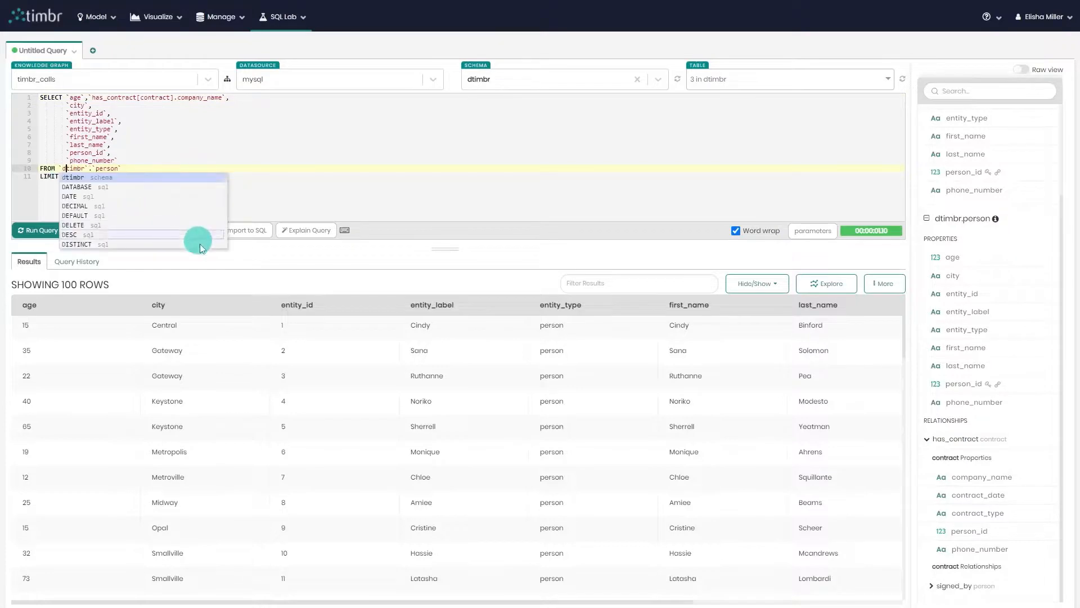
{"action": "left_click", "coordinate": [35, 231]}
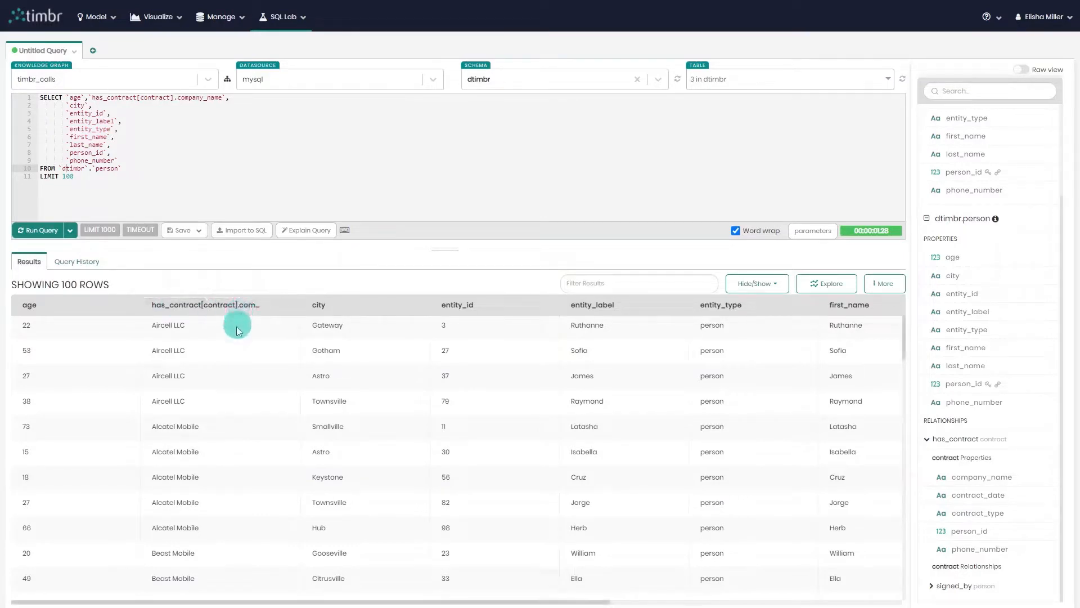
{"action": "scroll", "coordinate": [225, 349], "scroll_direction": "down", "scroll_amount": 3}
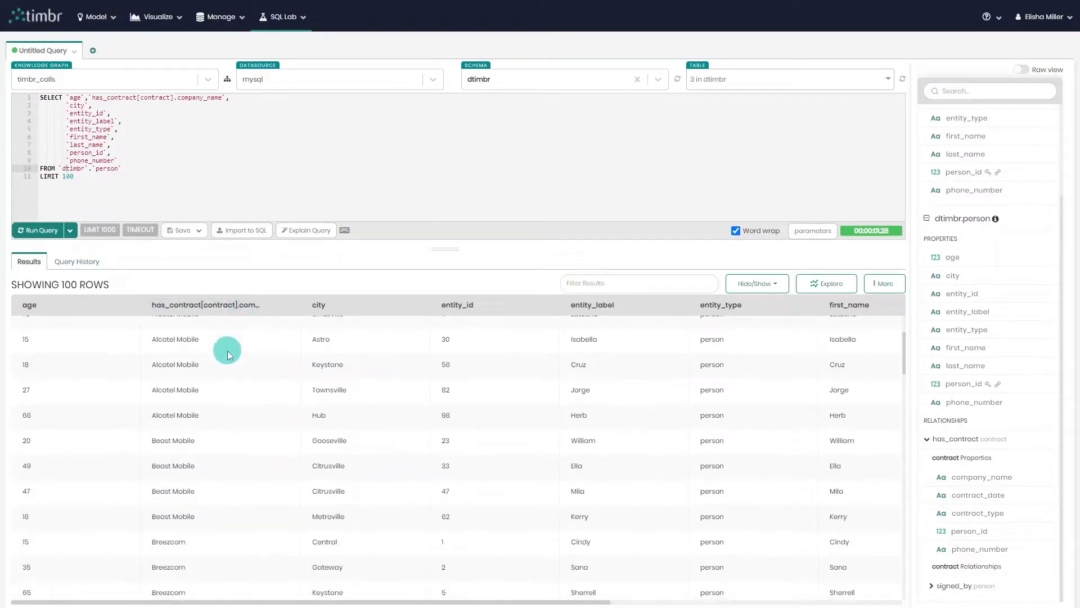
{"action": "scroll", "coordinate": [229, 353], "scroll_direction": "up", "scroll_amount": 5}
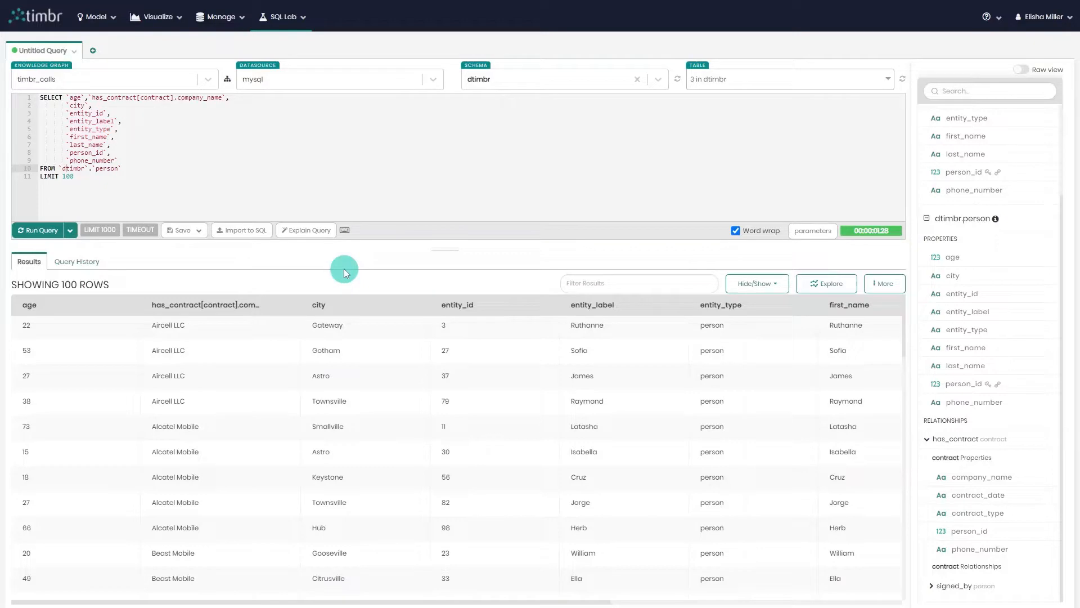
Step: Examine the underlying SQL of the has_contract query with Explain Query, including how person and contract are joined
{"action": "left_click", "coordinate": [318, 231]}
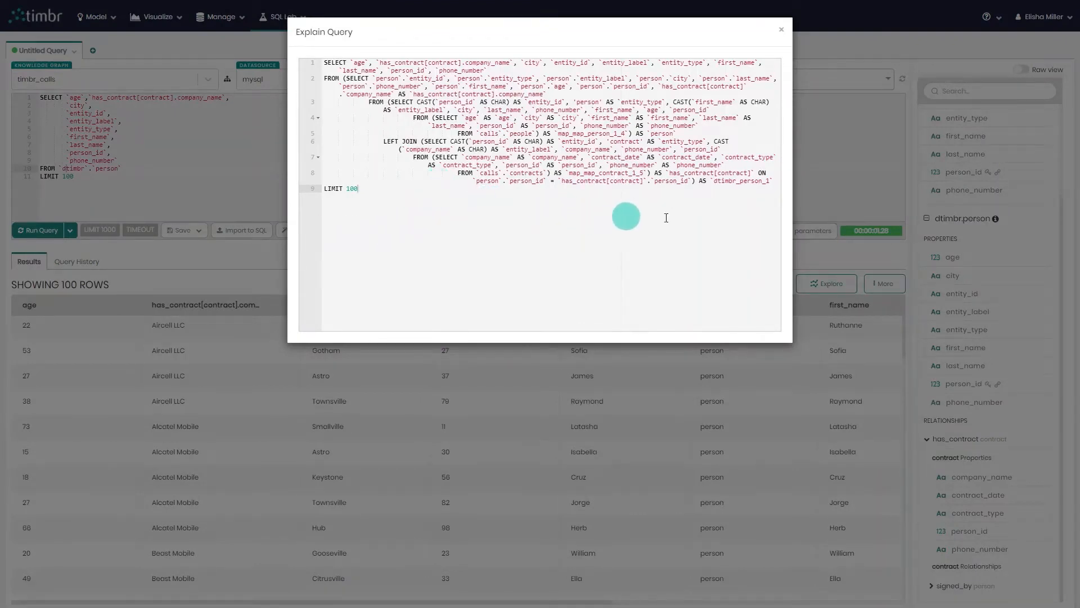
{"action": "left_click", "coordinate": [781, 30]}
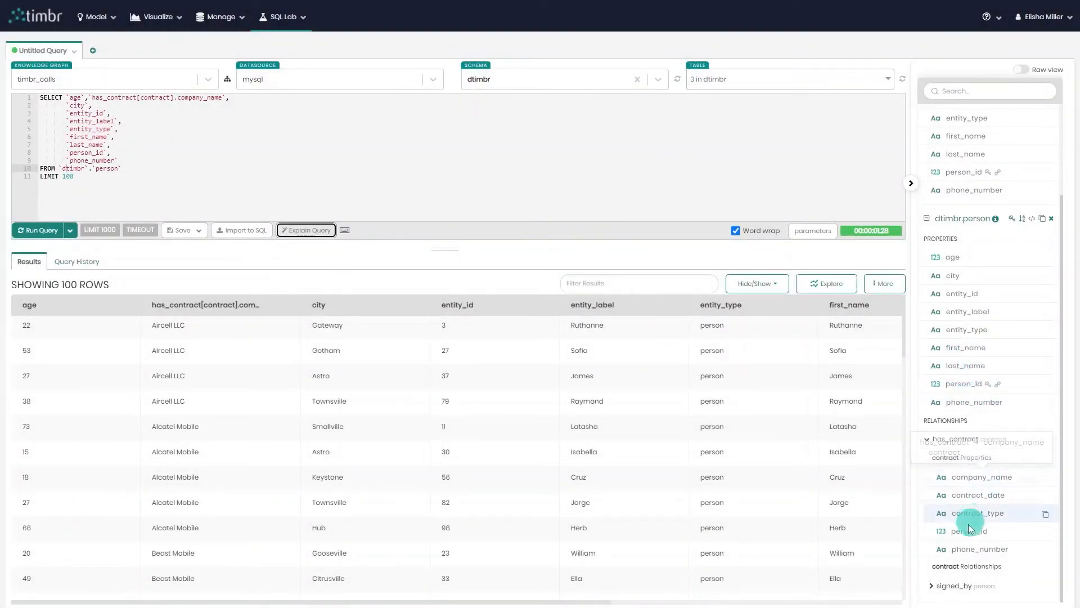
Step: Expand the signed_by relationship nested under has_contract to inspect its person properties and relationships
{"action": "left_click", "coordinate": [930, 586]}
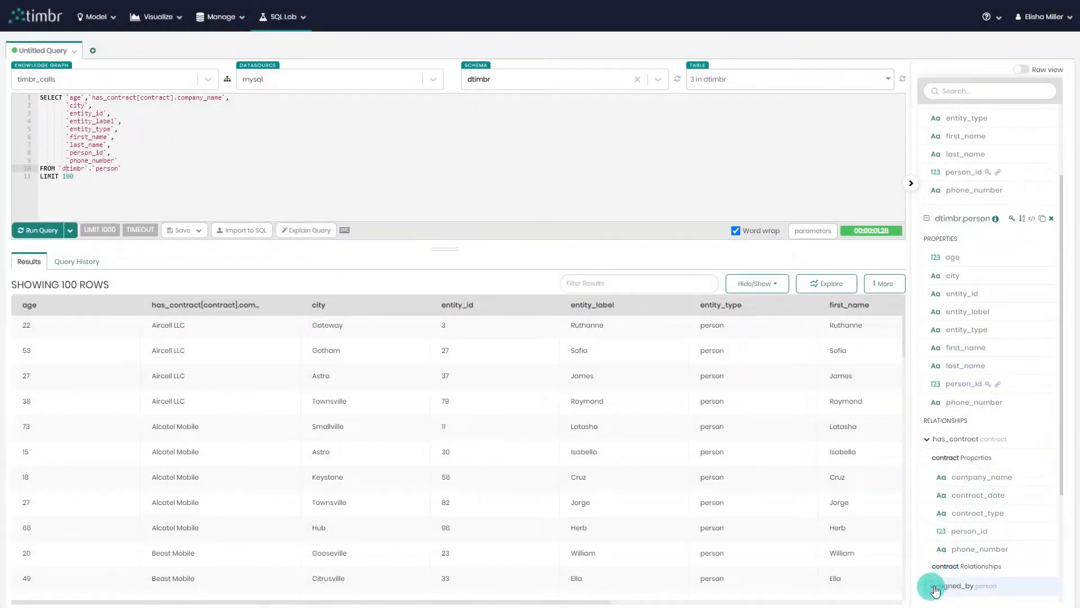
{"action": "scroll", "coordinate": [998, 550], "scroll_direction": "down", "scroll_amount": 2}
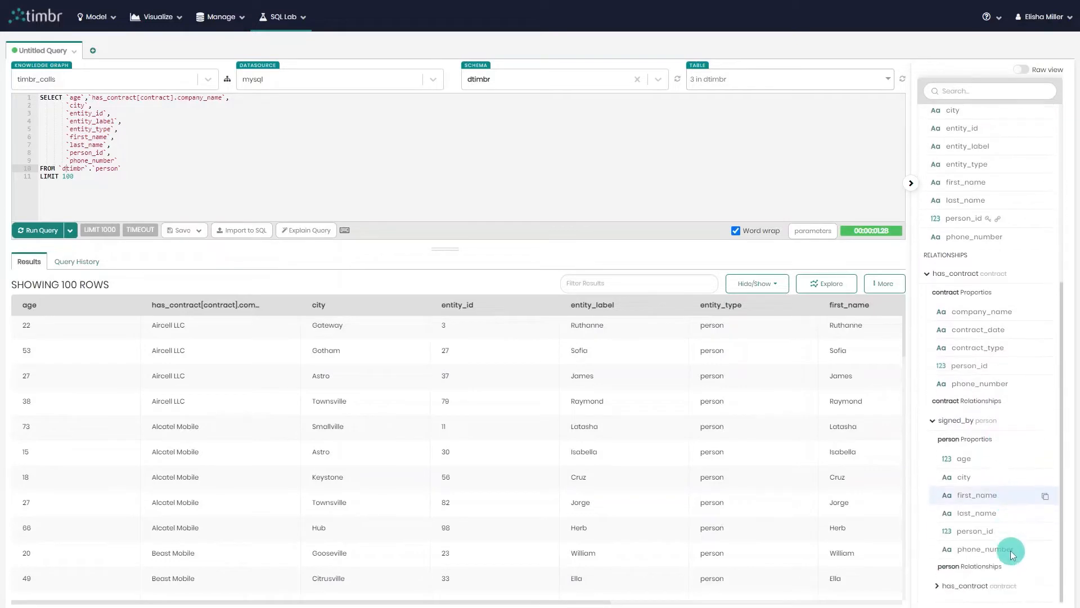